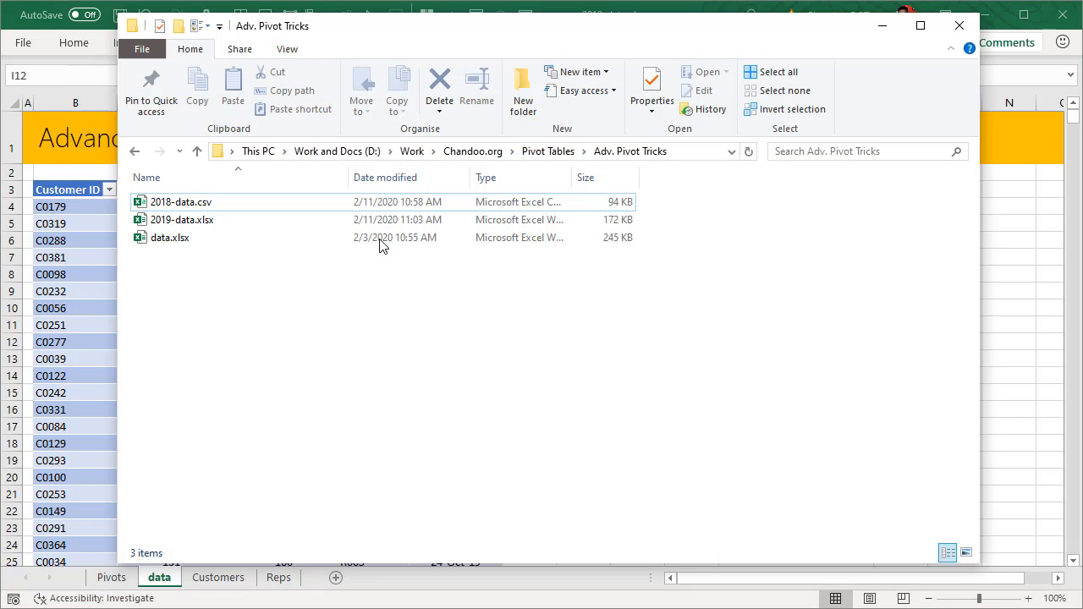
# Step: Open 2018-data.csv from the File Explorer folder in Excel
pyautogui.click(169, 225)
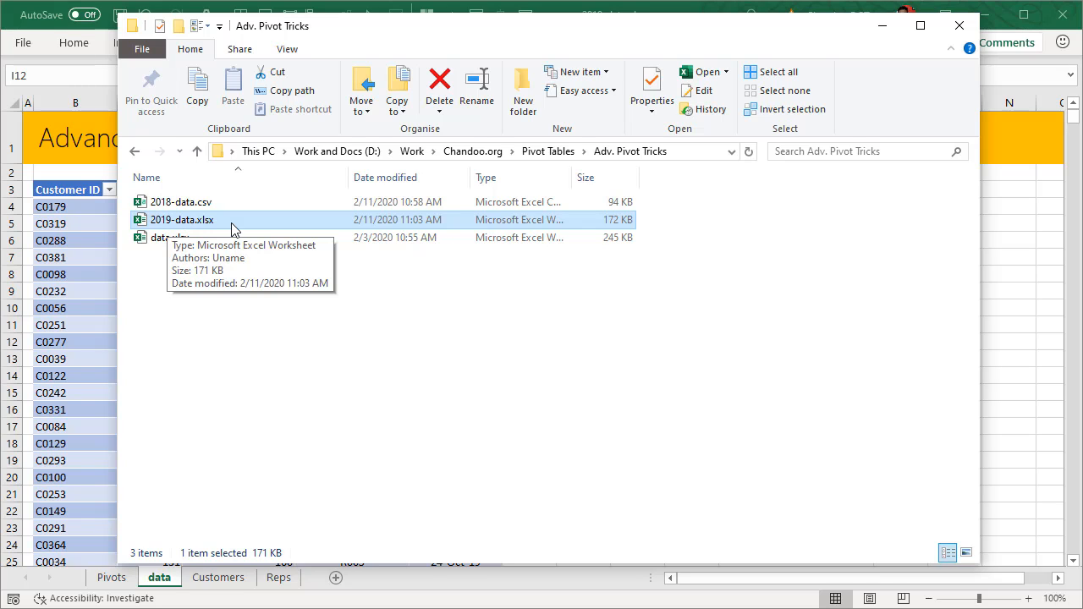
pyautogui.click(193, 206)
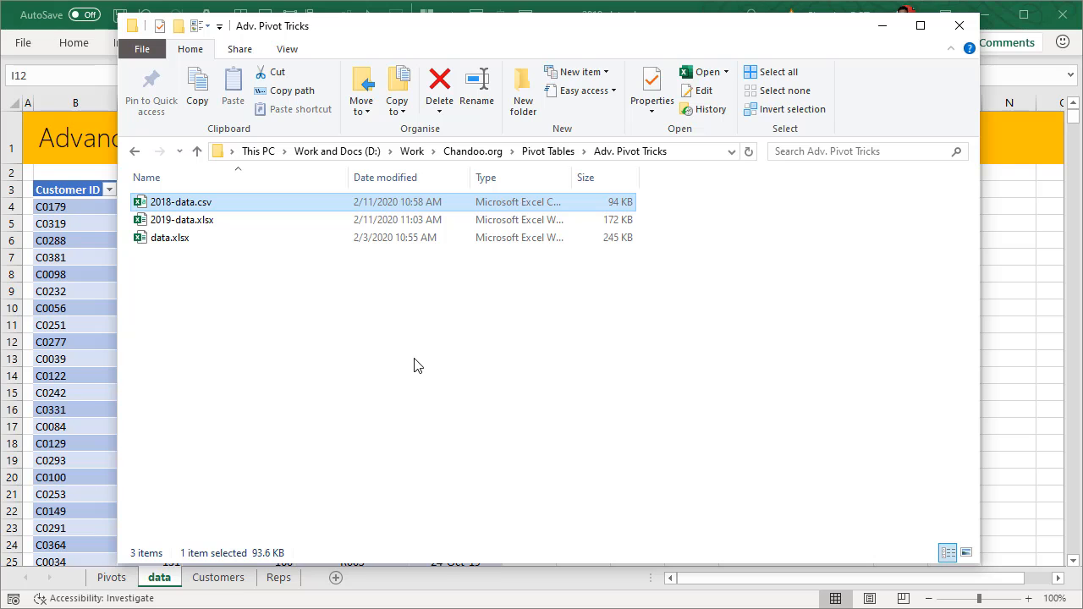
pyautogui.doubleClick(193, 206)
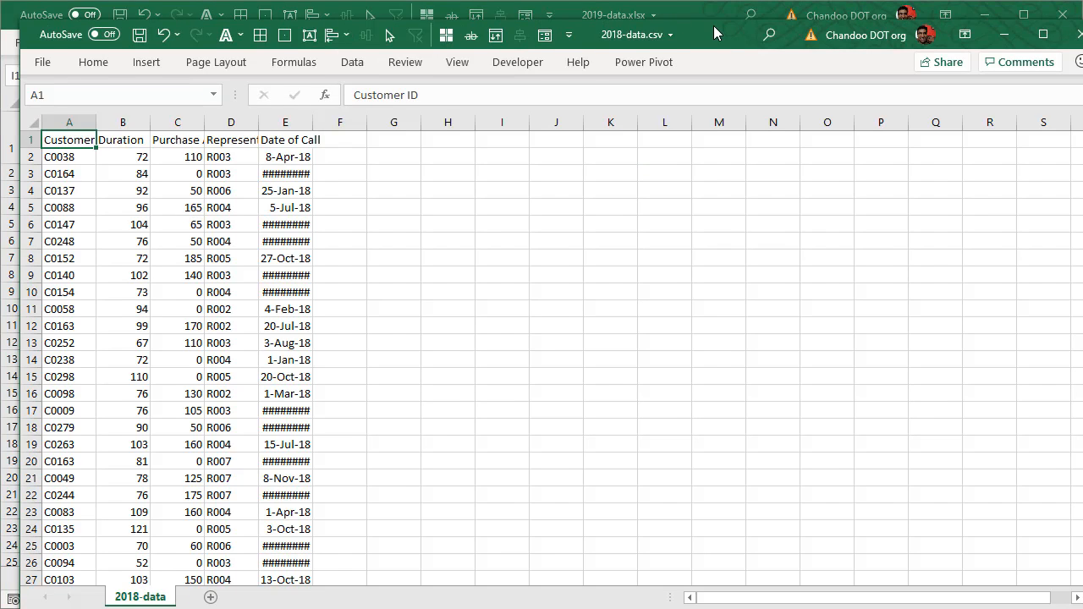
# Step: Maximize the 2018-data.csv window, autofit column E for the call dates, then close it without saving
pyautogui.doubleClick(713, 26)
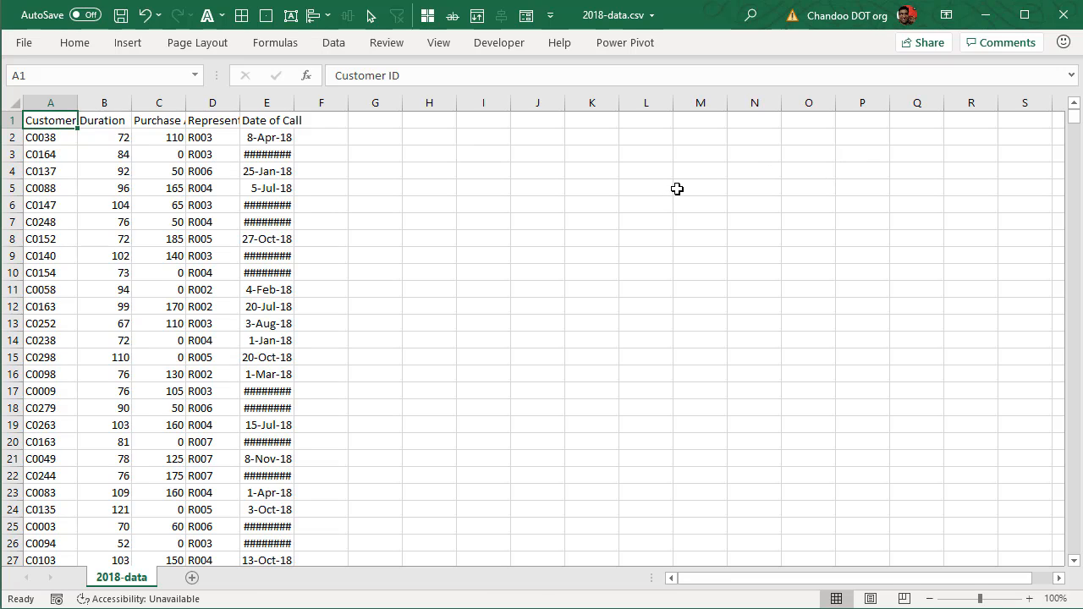
pyautogui.doubleClick(294, 102)
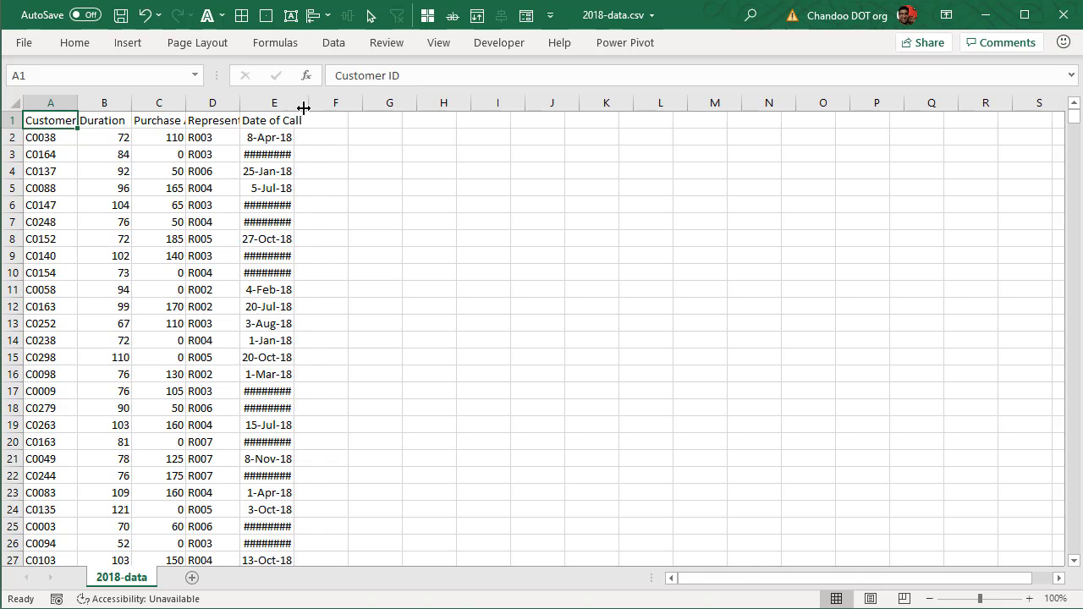
pyautogui.scroll(-2, 157, 230)
pyautogui.scroll(2, 162, 231)
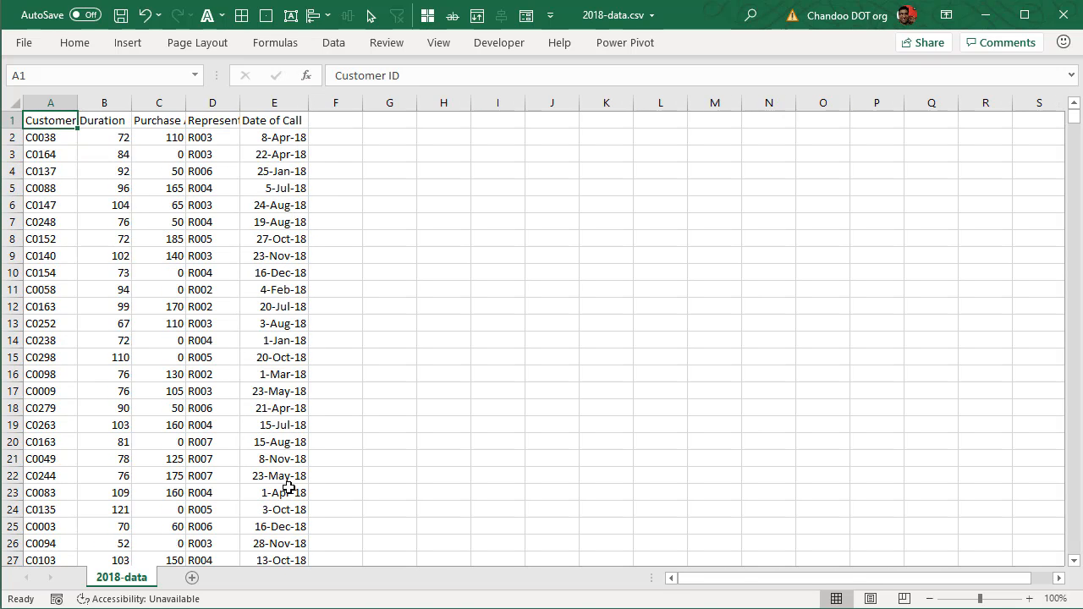
pyautogui.click(1063, 14)
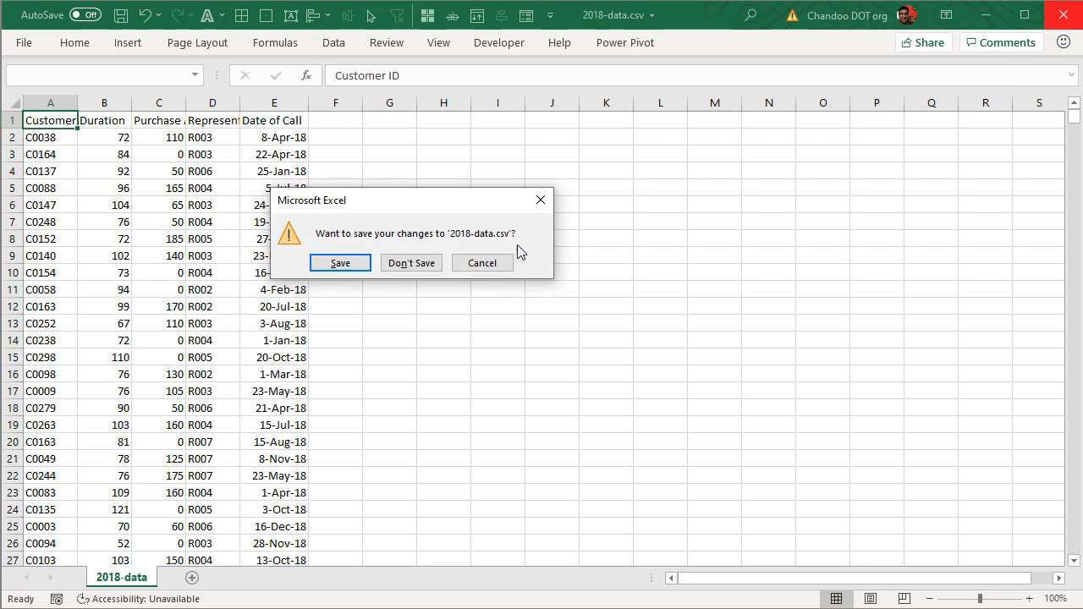
pyautogui.click(401, 264)
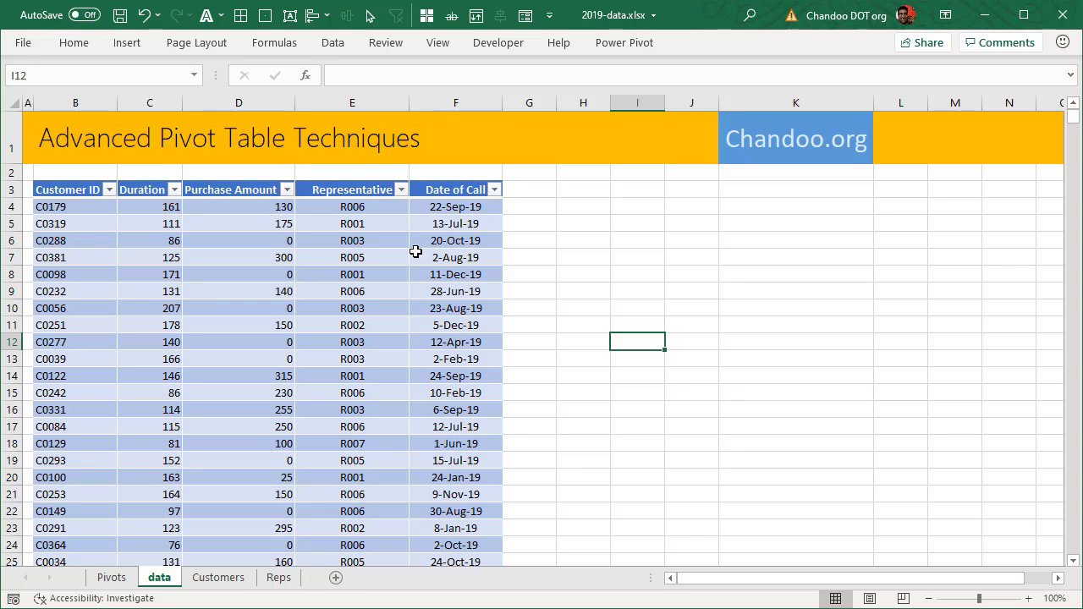
# Step: Create a new blank workbook, Book4, and maximize it
pyautogui.click(623, 191)
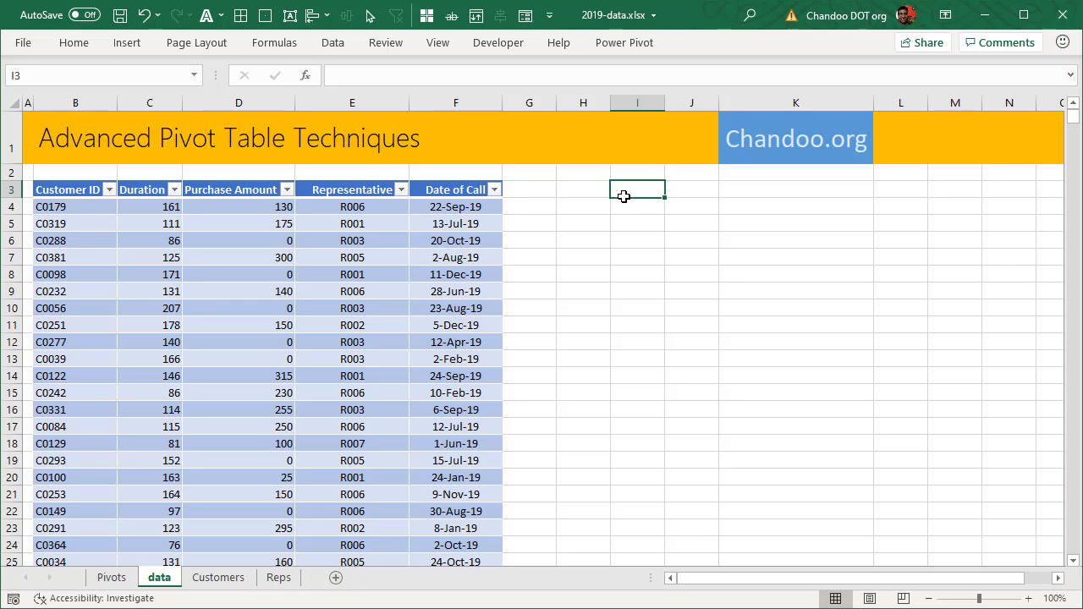
pyautogui.click(335, 46)
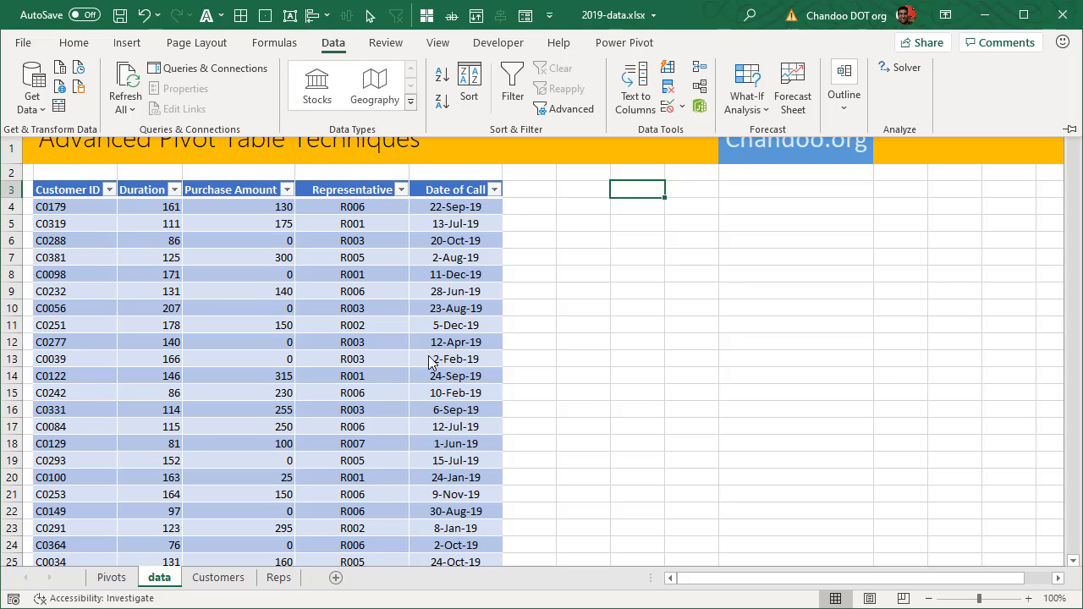
pyautogui.click(768, 302)
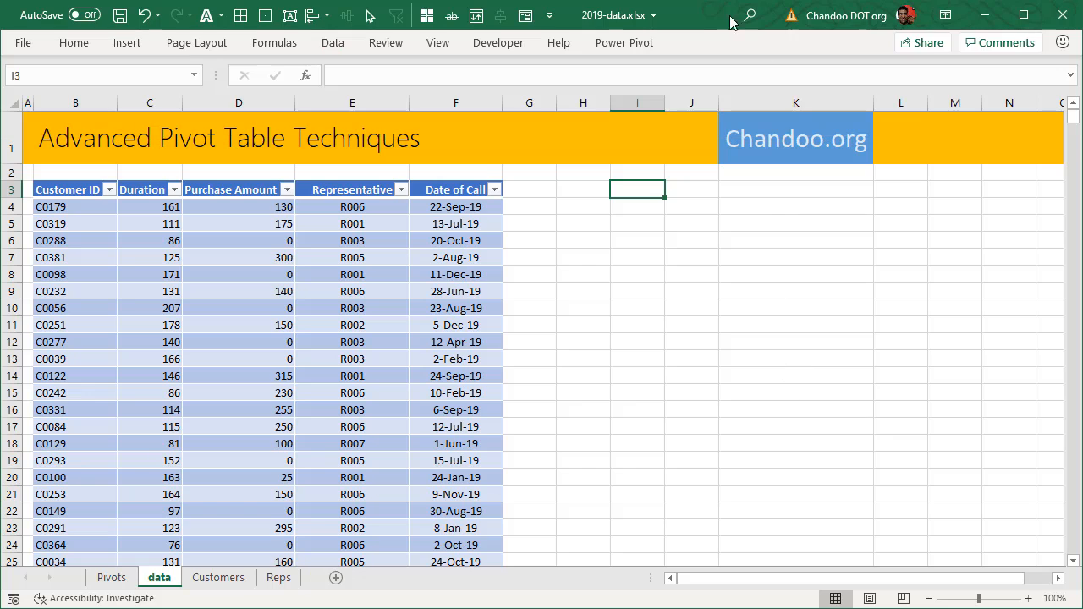
pyautogui.click(32, 47)
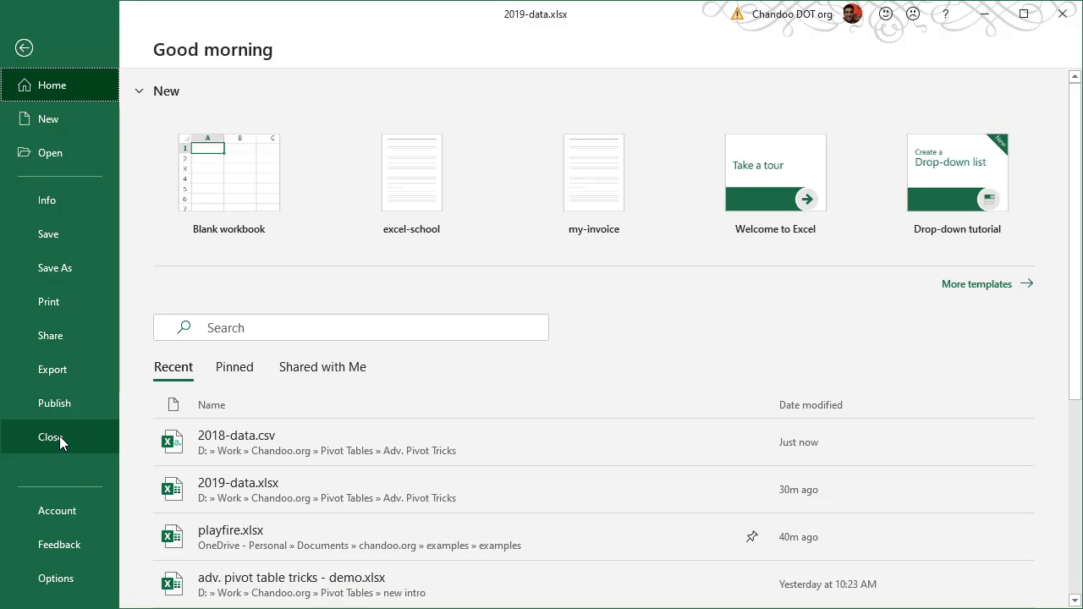
pyautogui.click(62, 118)
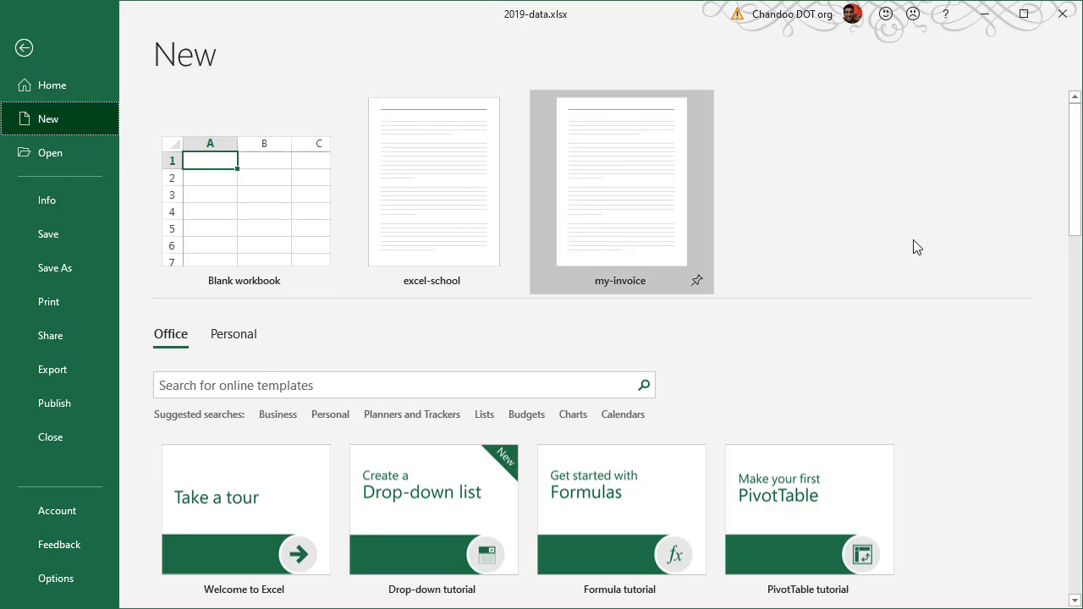
pyautogui.click(221, 233)
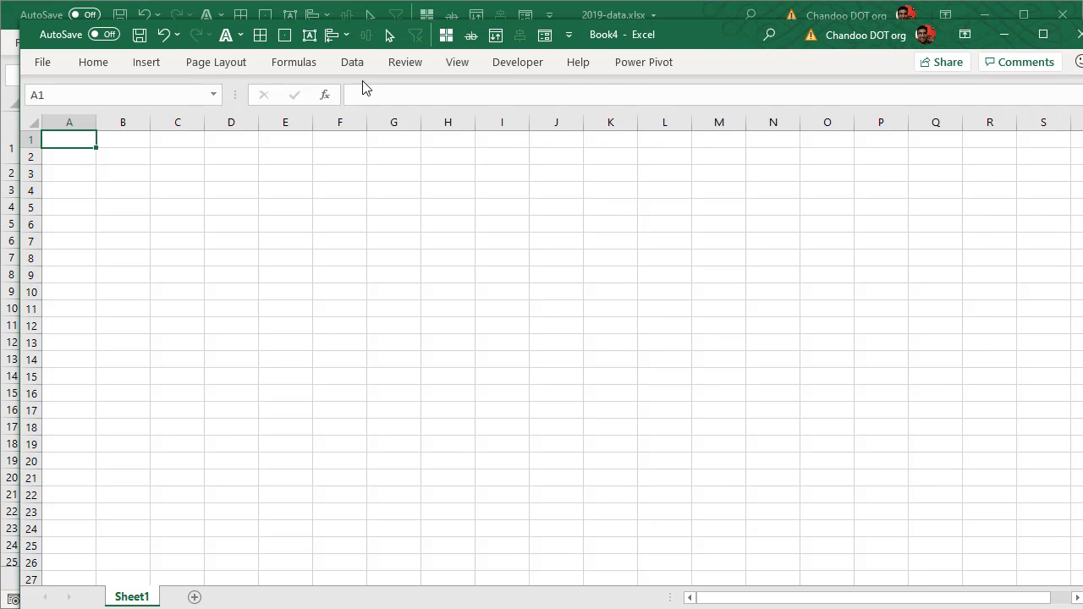
pyautogui.doubleClick(687, 32)
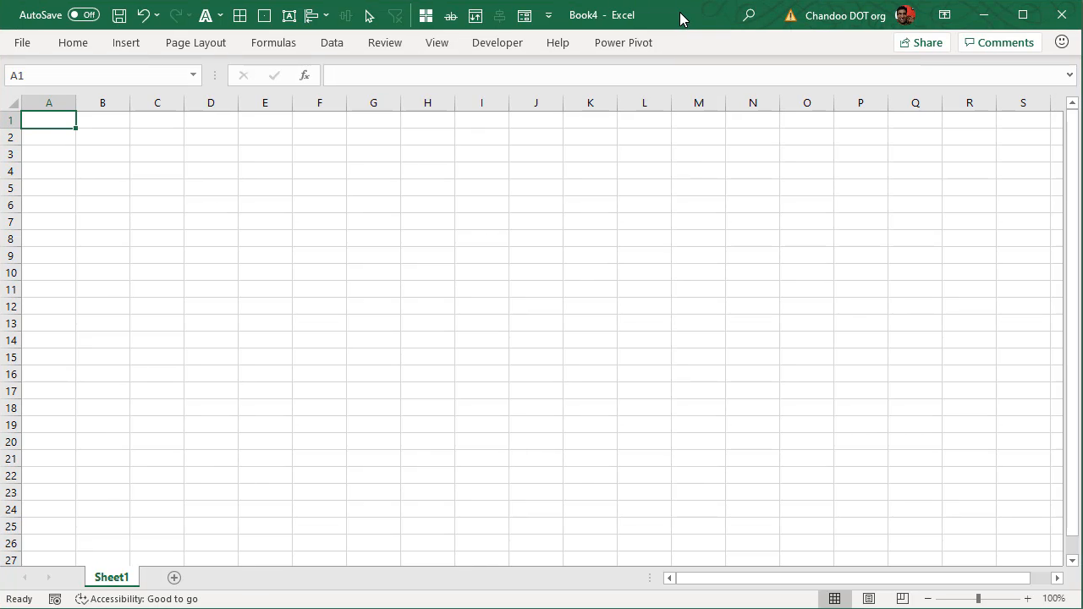
# Step: Minimize Book4, then close 2019-data.xlsx, saving its changes
pyautogui.click(984, 14)
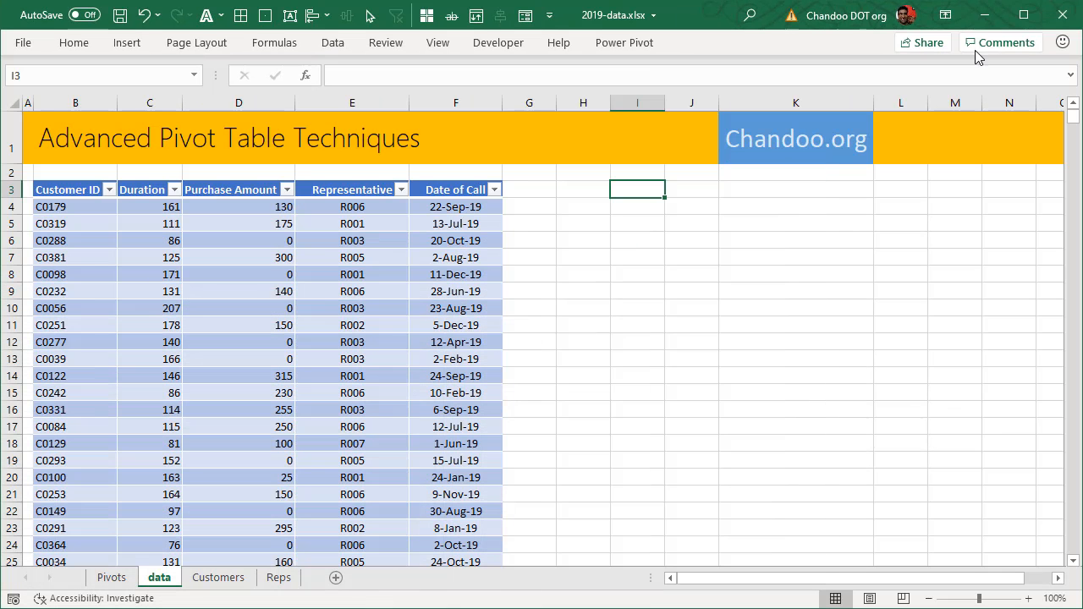
pyautogui.click(1061, 15)
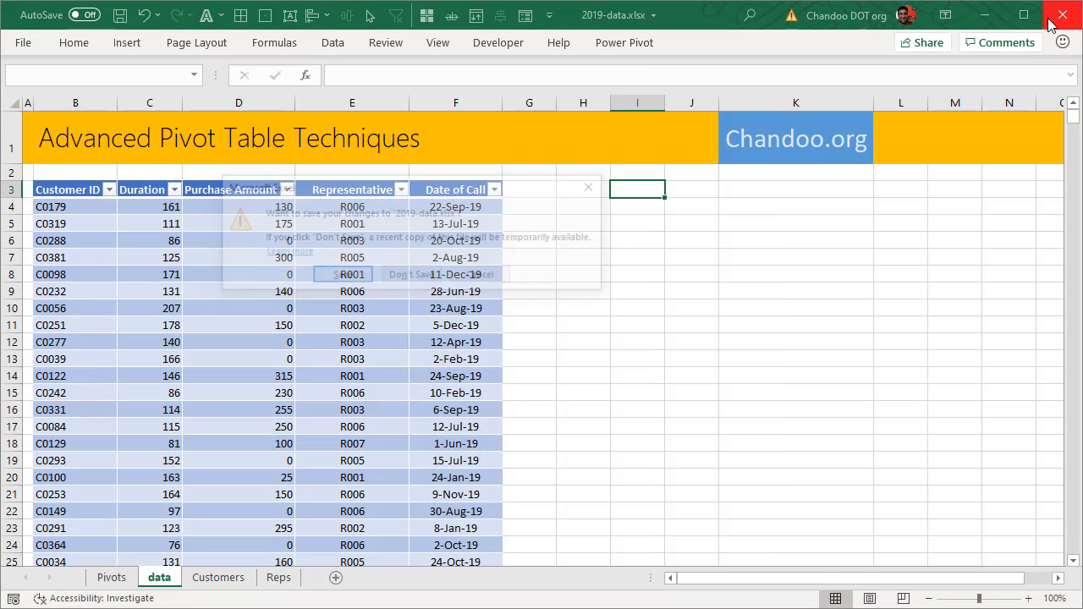
pyautogui.click(353, 276)
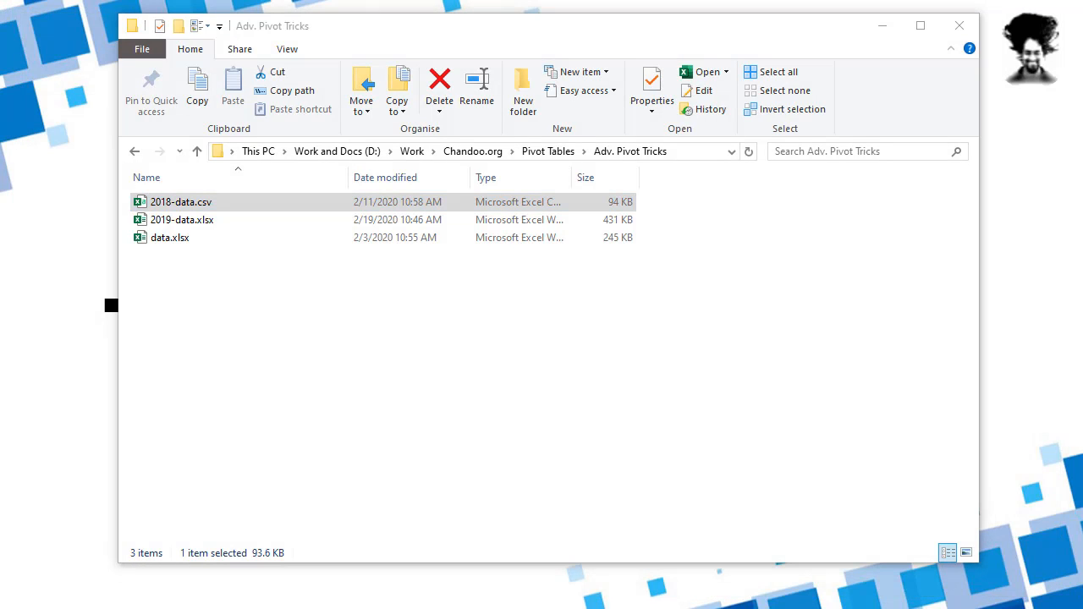
# Step: Return to Book4, pin the Data ribbon, and show the Get Data From File choices
pyautogui.hotkey('alt', 'Tab')
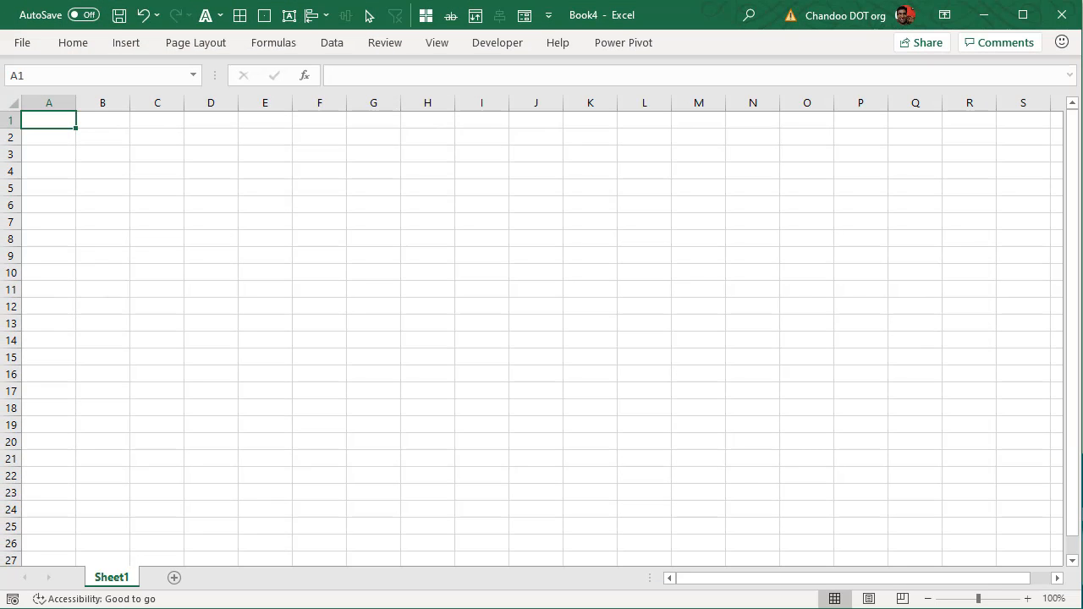
pyautogui.click(136, 49)
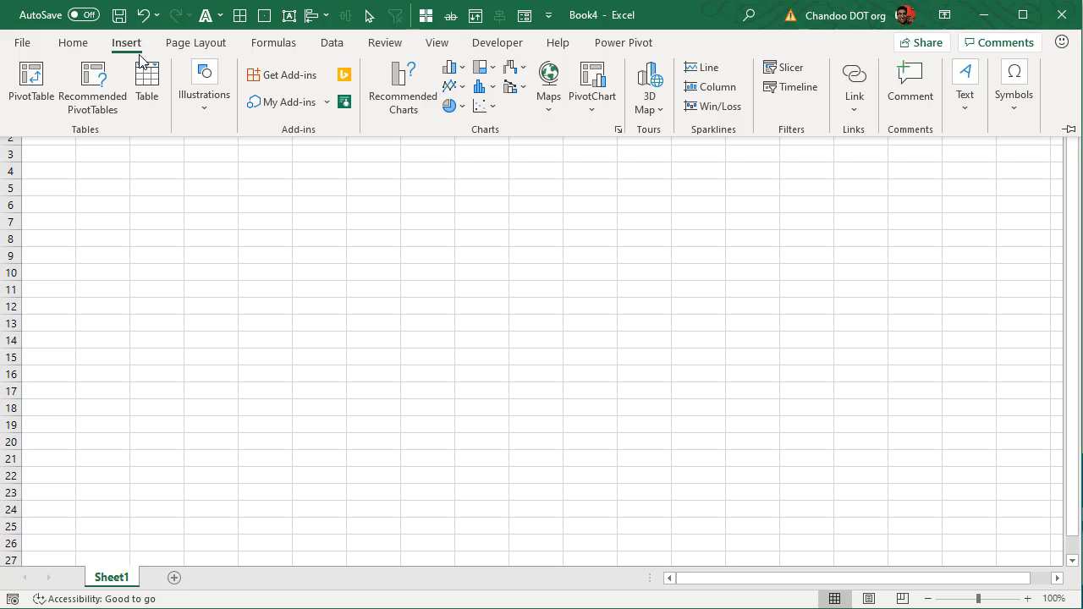
pyautogui.doubleClick(330, 43)
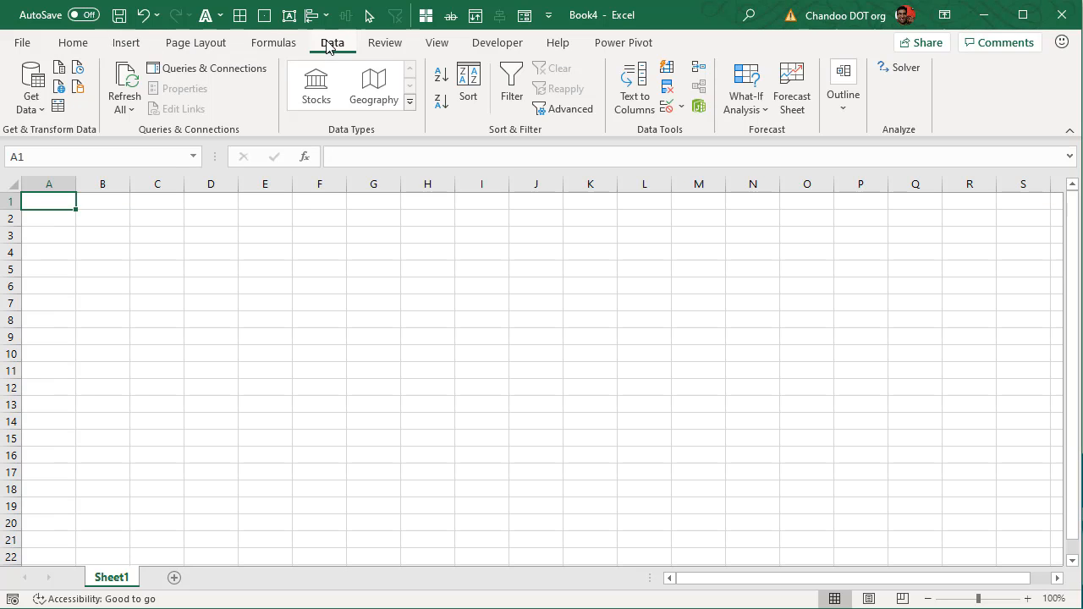
pyautogui.click(32, 108)
pyautogui.moveTo(173, 144)
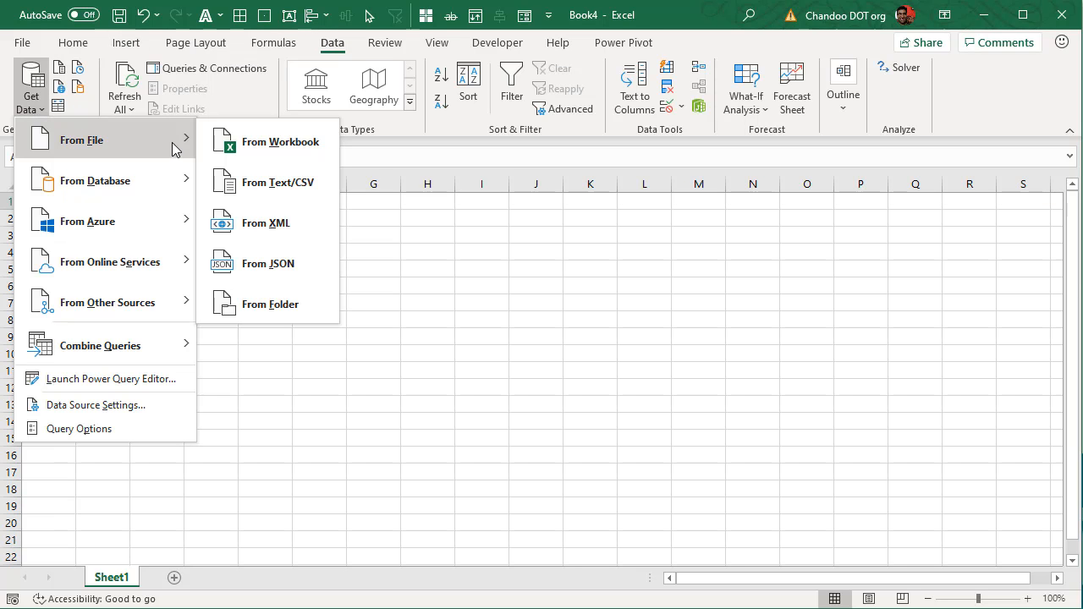
# Step: Import From Workbook, choosing 2019-data.xlsx in the Pivot Tables > Adv. Pivot Tricks folder
pyautogui.click(288, 143)
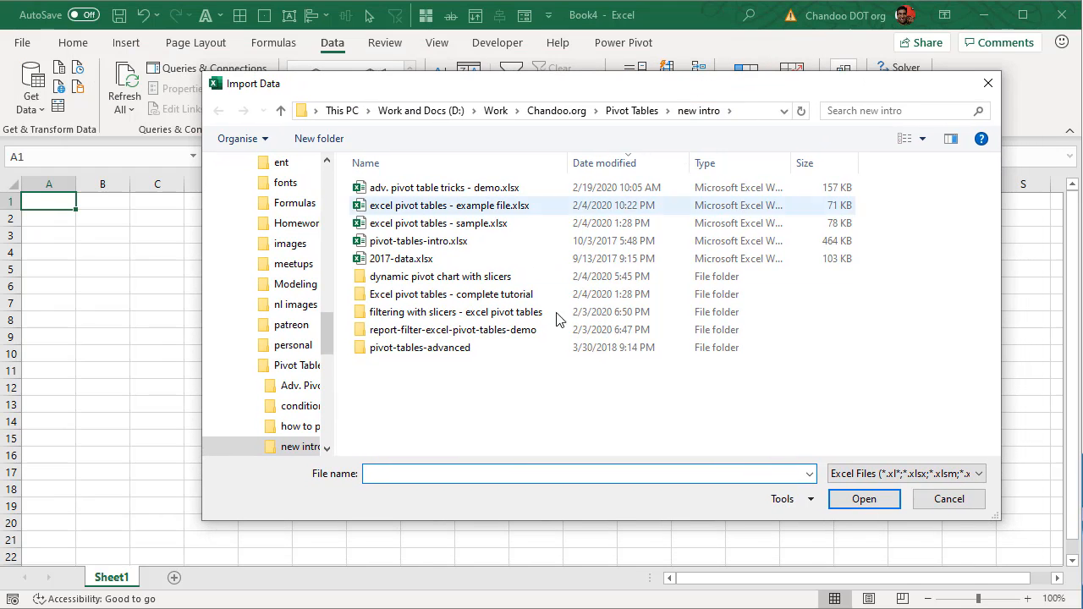
pyautogui.doubleClick(431, 348)
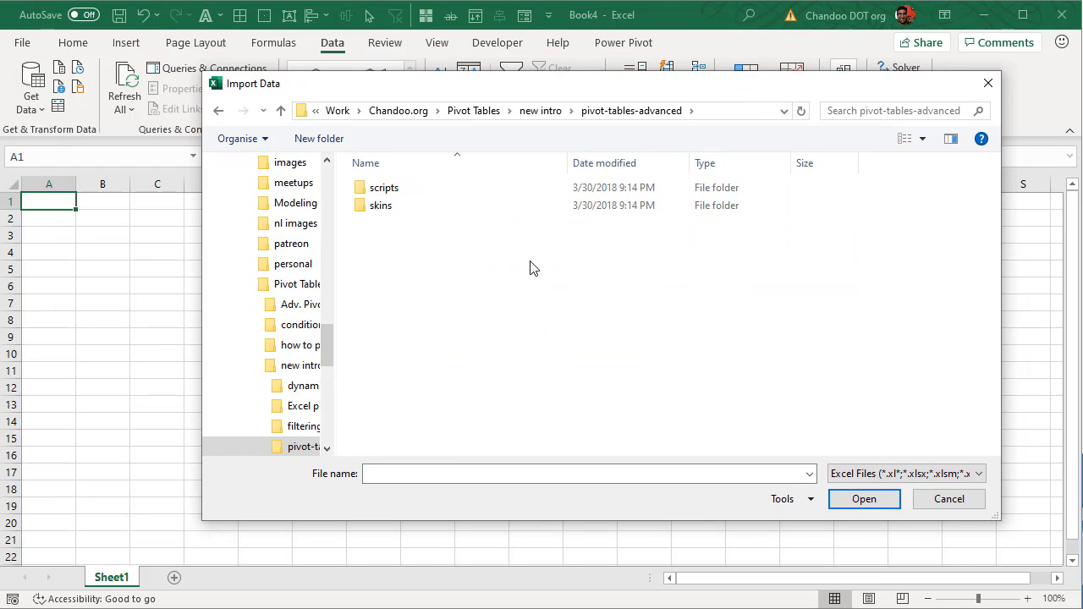
pyautogui.click(499, 110)
pyautogui.doubleClick(416, 188)
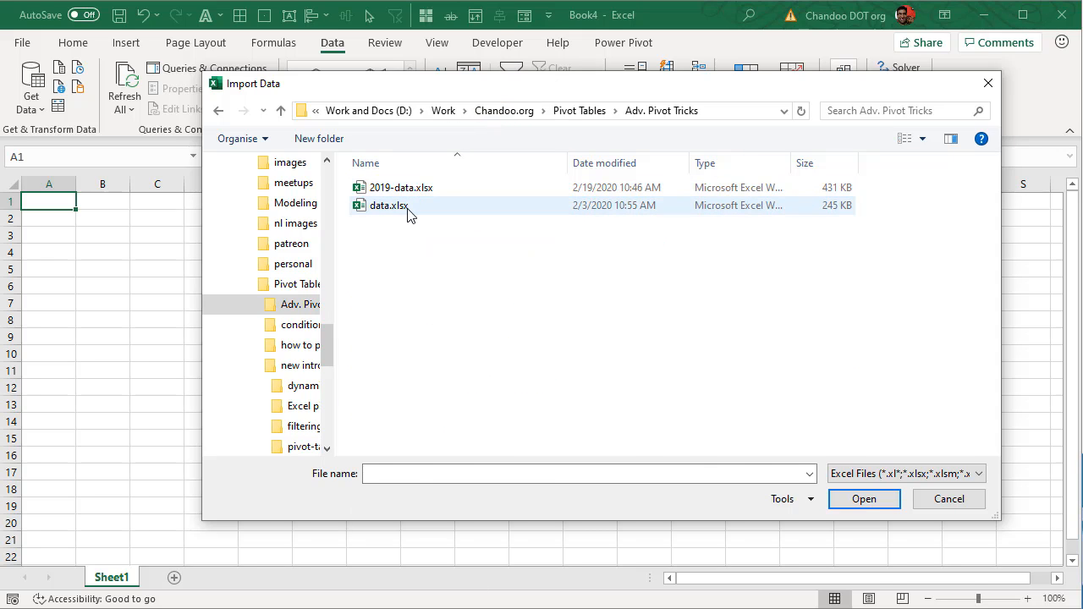
pyautogui.click(402, 190)
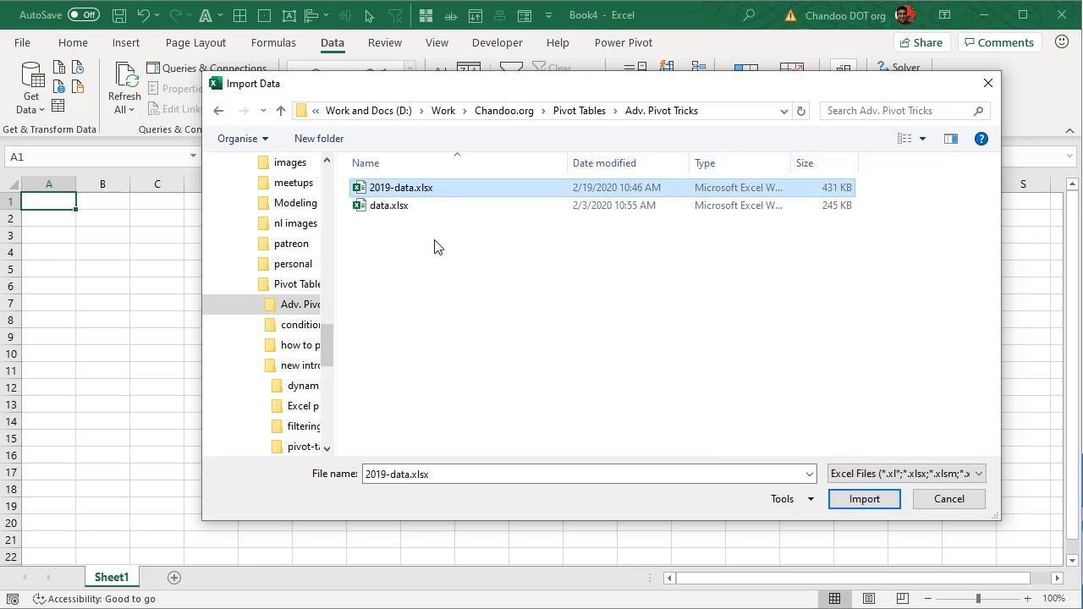
pyautogui.click(838, 496)
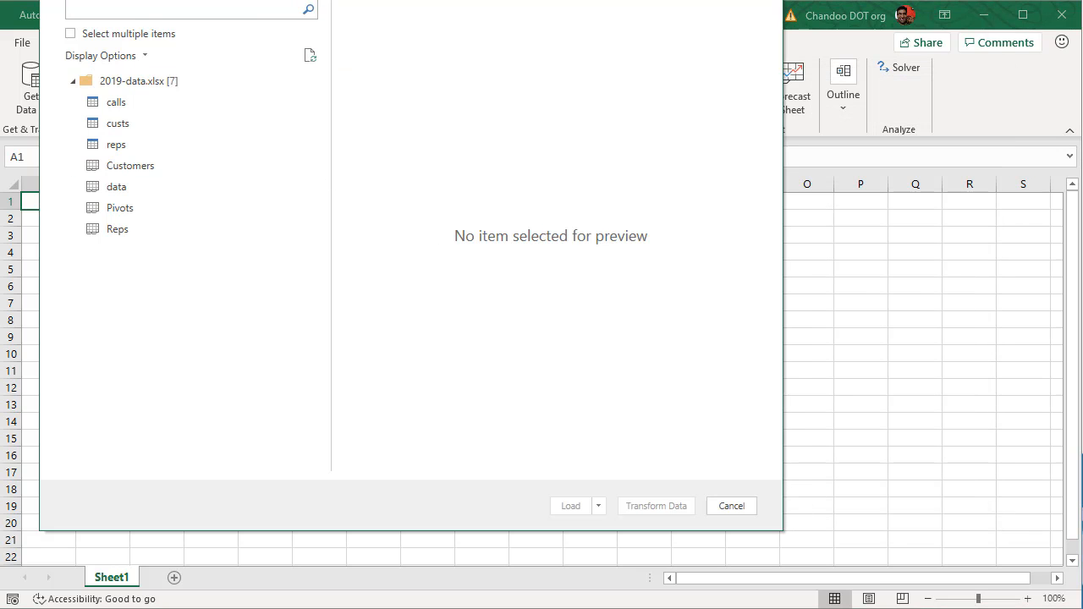
# Step: Preview the calls and reps tables, enable Select multiple items, and tick calls
pyautogui.moveTo(474, 23); pyautogui.dragTo(468, 31)
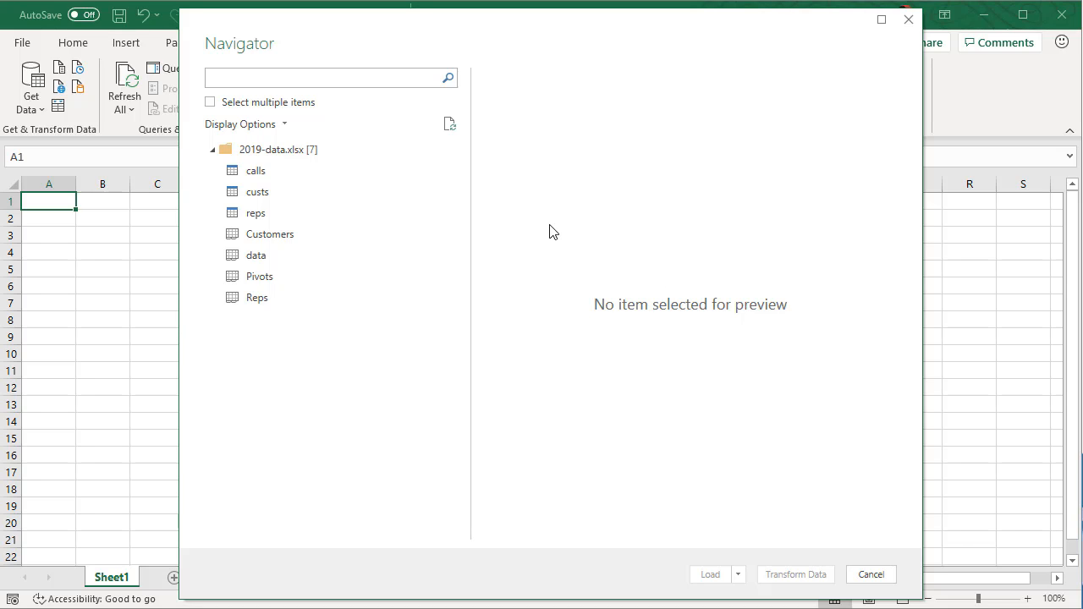
pyautogui.click(260, 174)
pyautogui.click(256, 213)
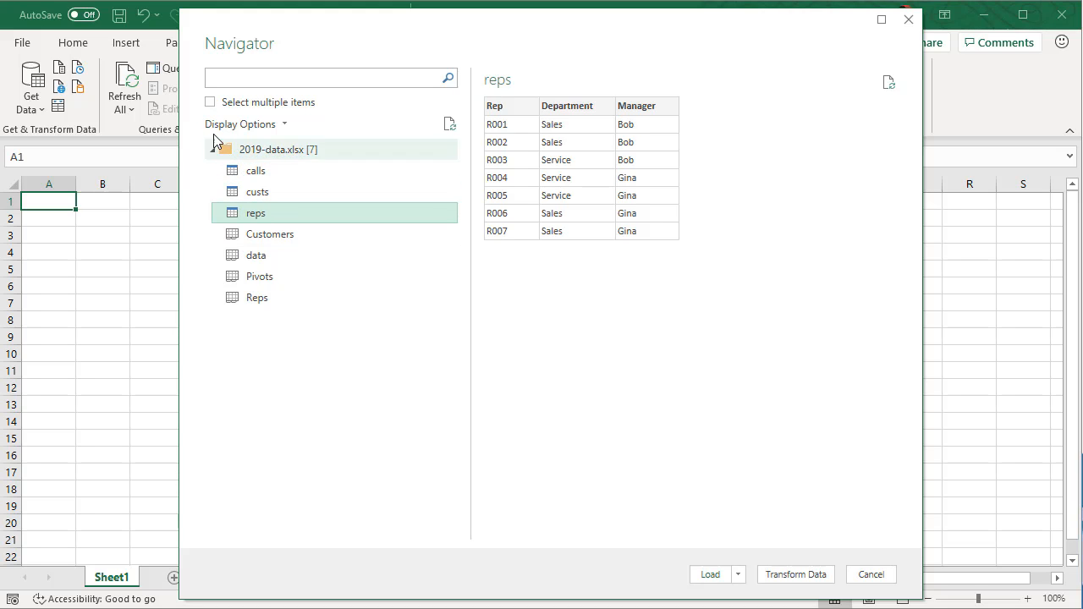
pyautogui.click(211, 102)
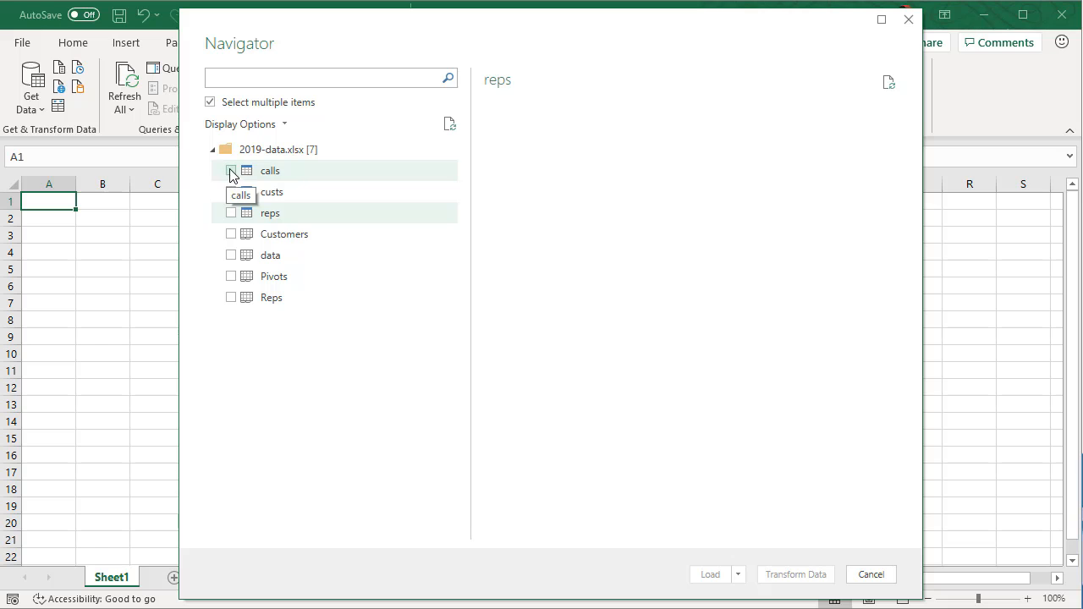
pyautogui.click(231, 171)
# Step: Tick custs and reps, preview all three tables, and send them to Power Query via Transform Data
pyautogui.click(231, 192)
pyautogui.click(231, 214)
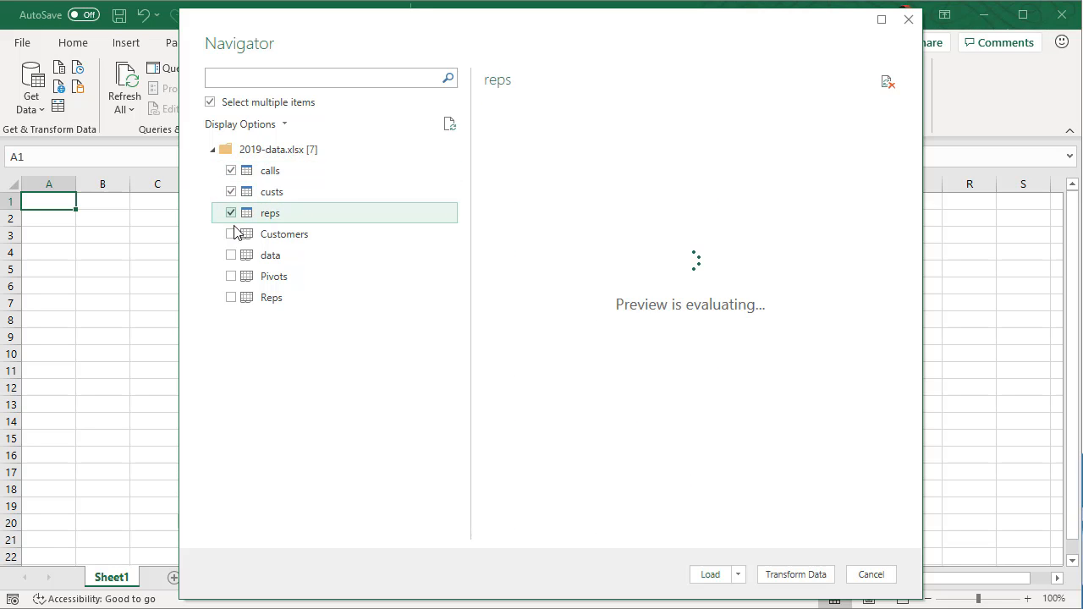
pyautogui.click(283, 177)
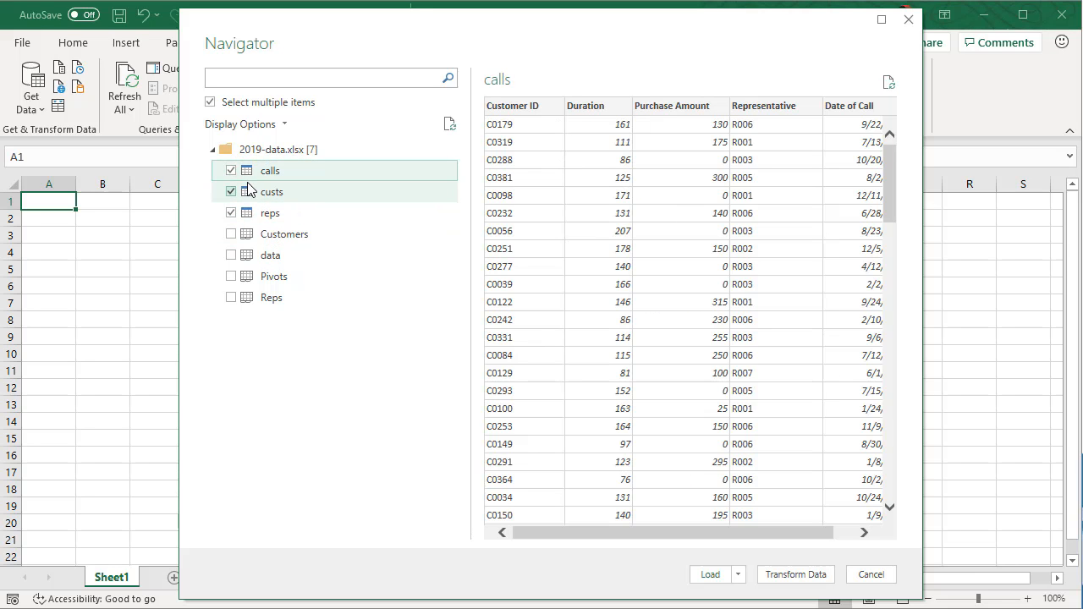
pyautogui.click(254, 192)
pyautogui.click(269, 216)
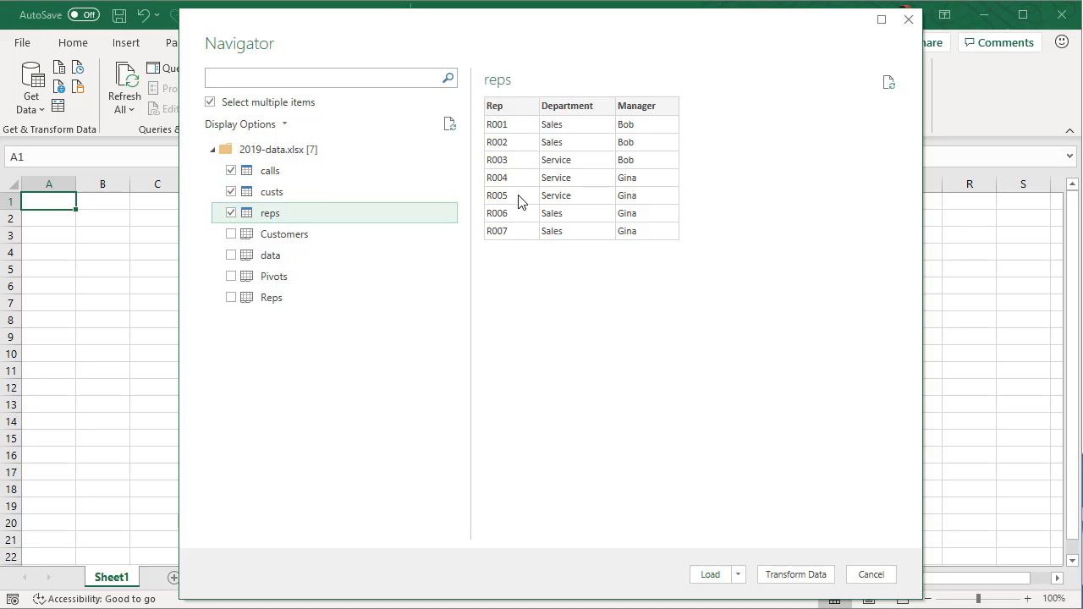
pyautogui.click(267, 174)
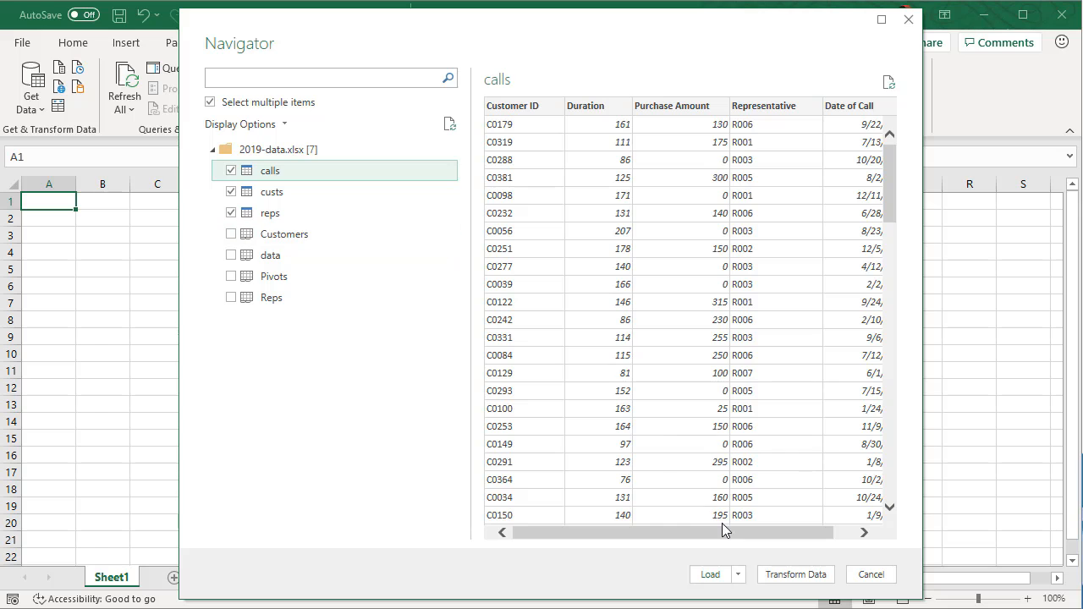
pyautogui.click(794, 575)
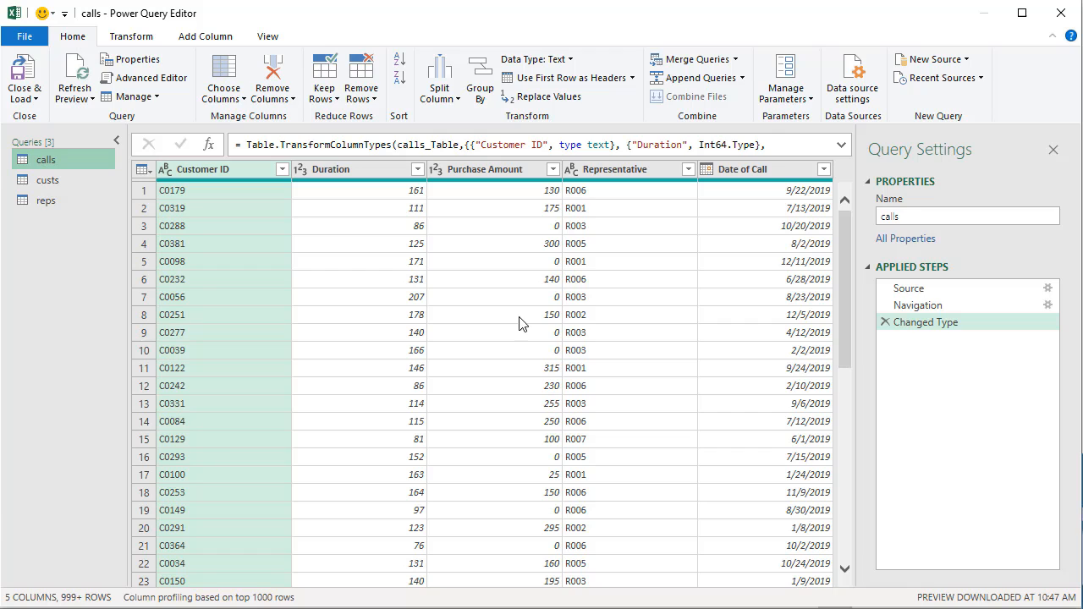
pyautogui.click(553, 170)
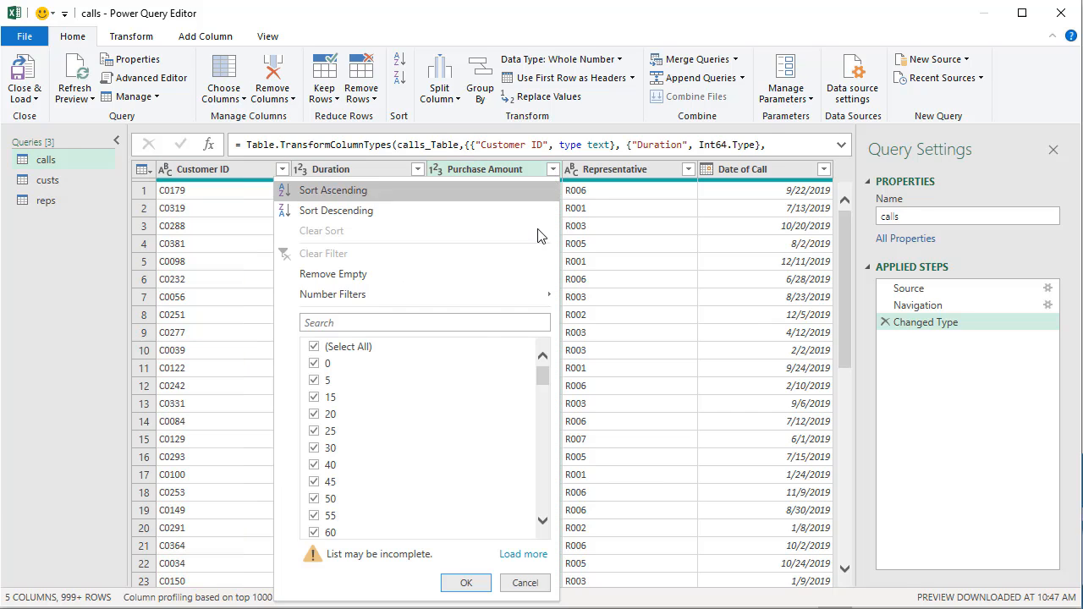
pyautogui.click(313, 364)
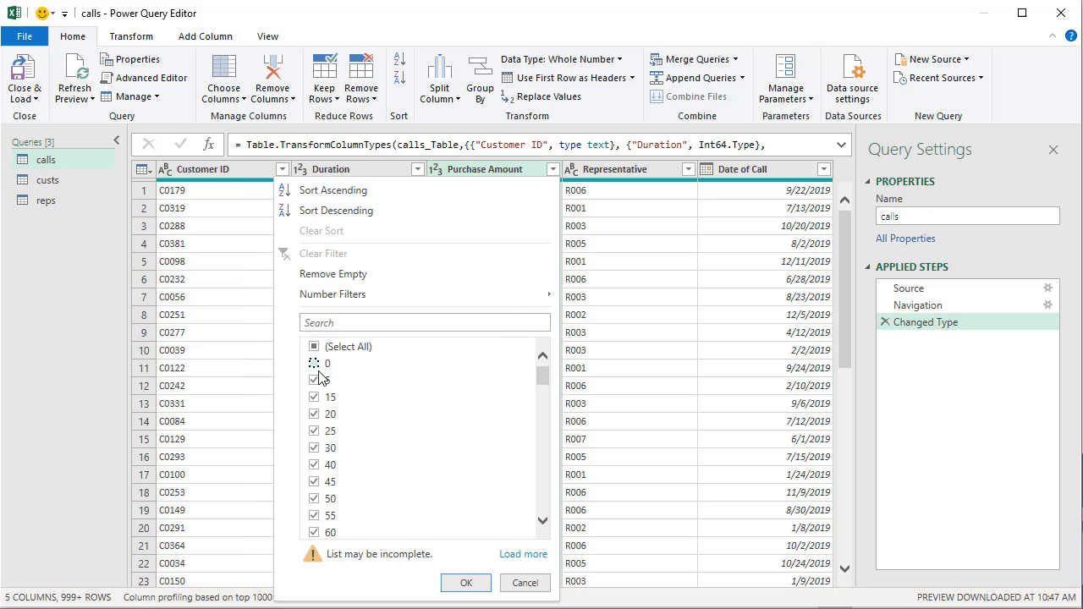
pyautogui.click(468, 582)
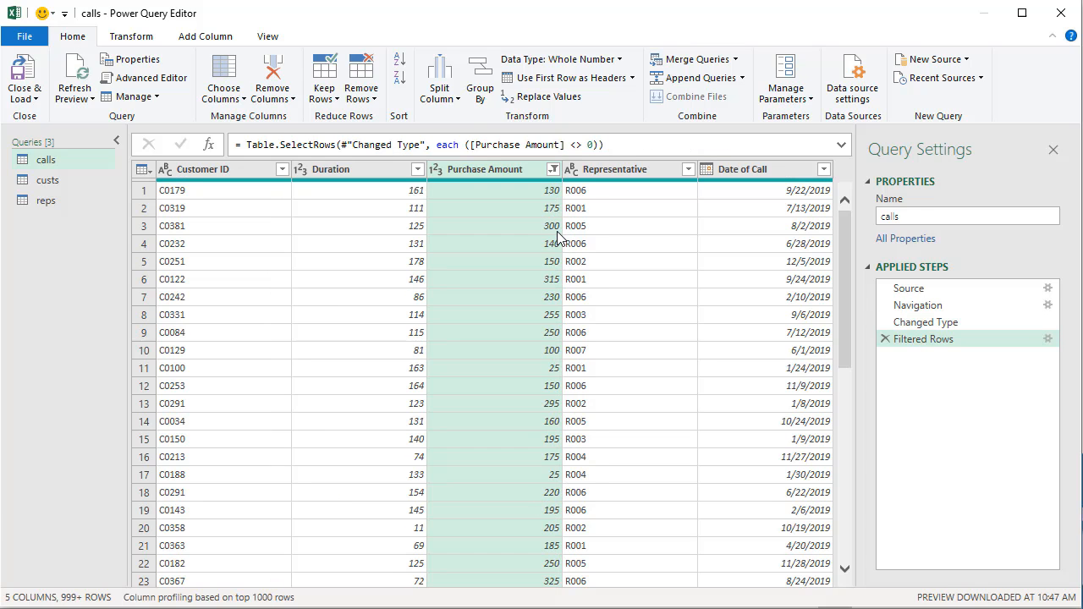
pyautogui.click(553, 170)
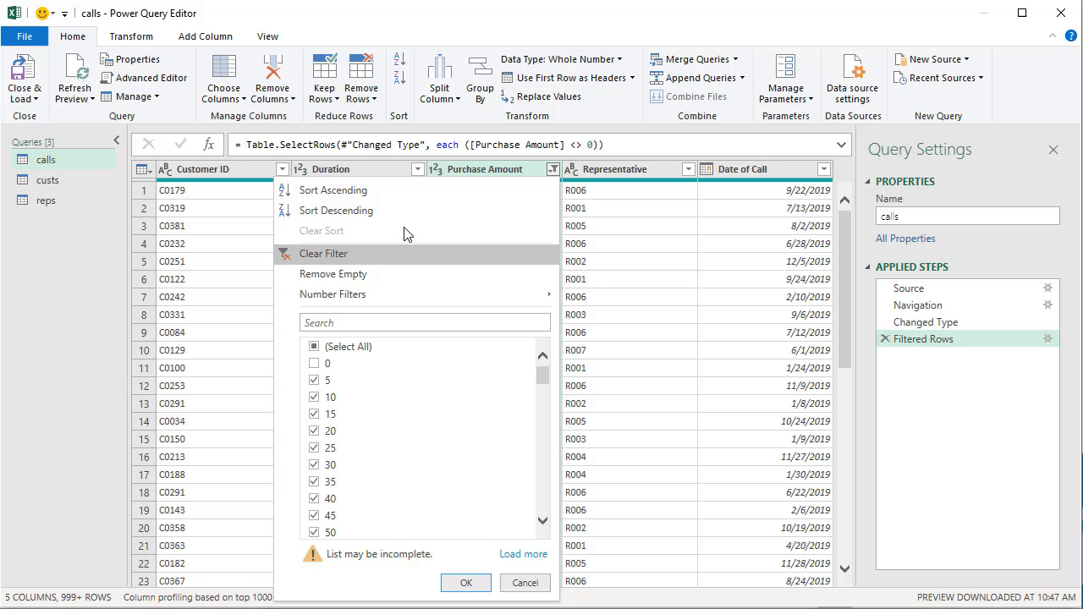
pyautogui.click(404, 253)
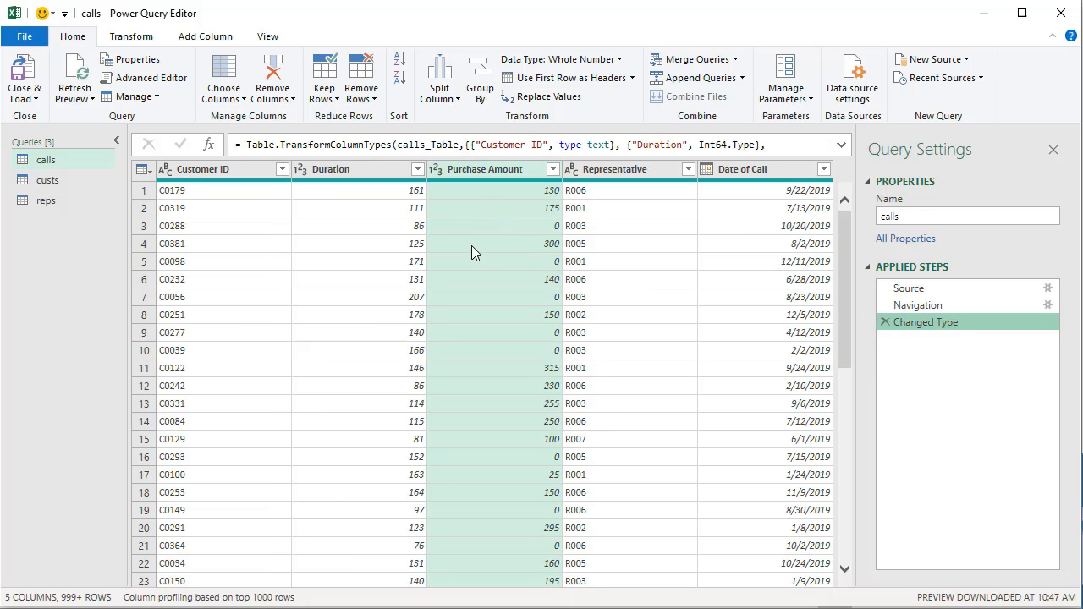
pyautogui.click(131, 40)
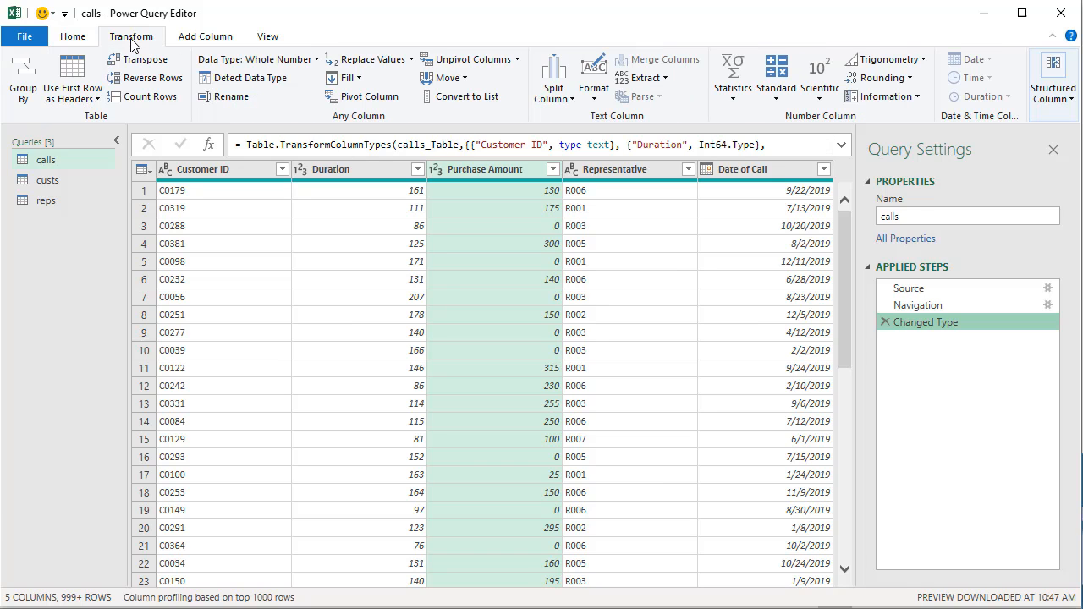
pyautogui.click(226, 39)
pyautogui.click(72, 39)
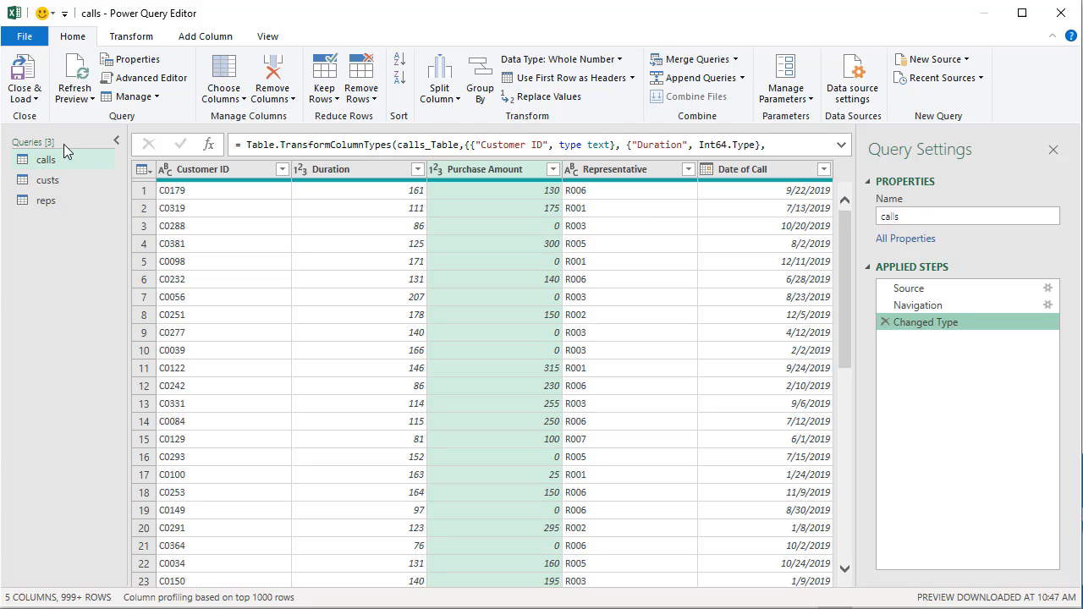
# Step: Add a new Text/CSV query from 2018-data.csv in the Queries pane
pyautogui.rightClick(63, 237)
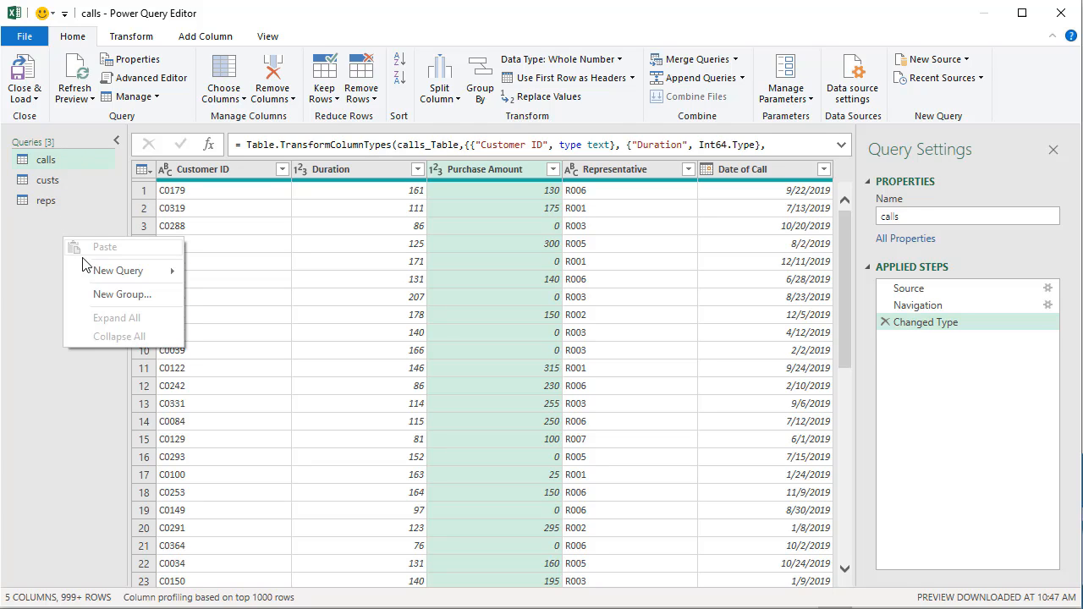
pyautogui.moveTo(108, 271)
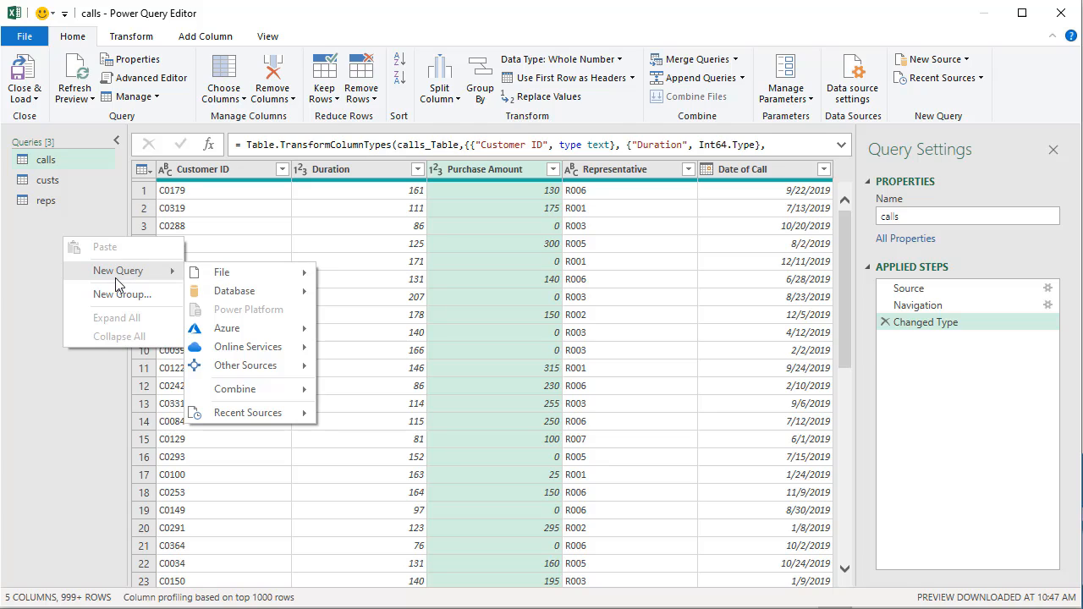
pyautogui.moveTo(293, 277)
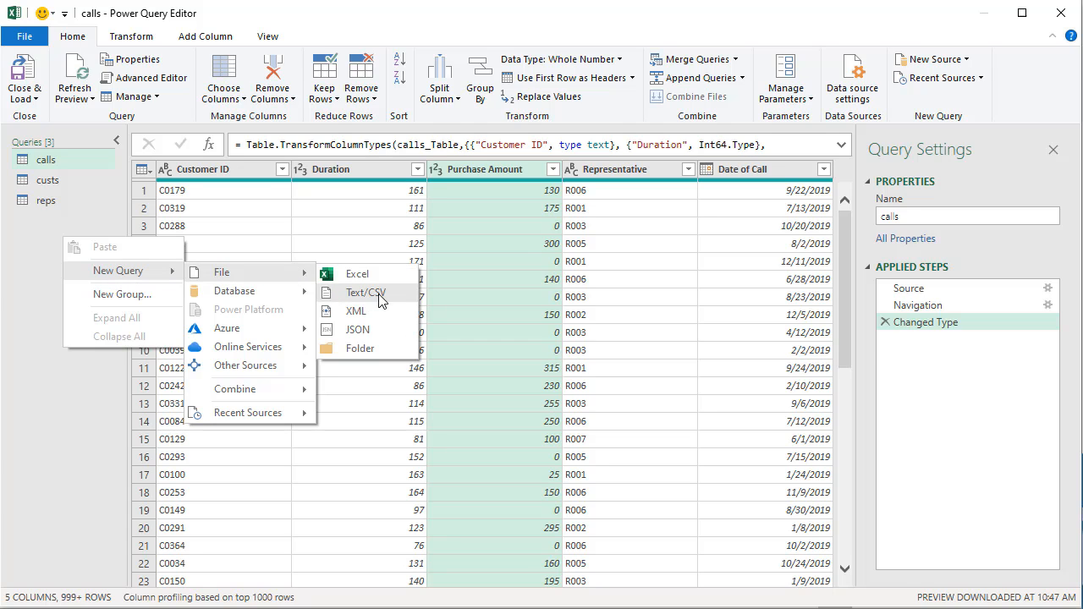
pyautogui.click(378, 300)
pyautogui.click(399, 192)
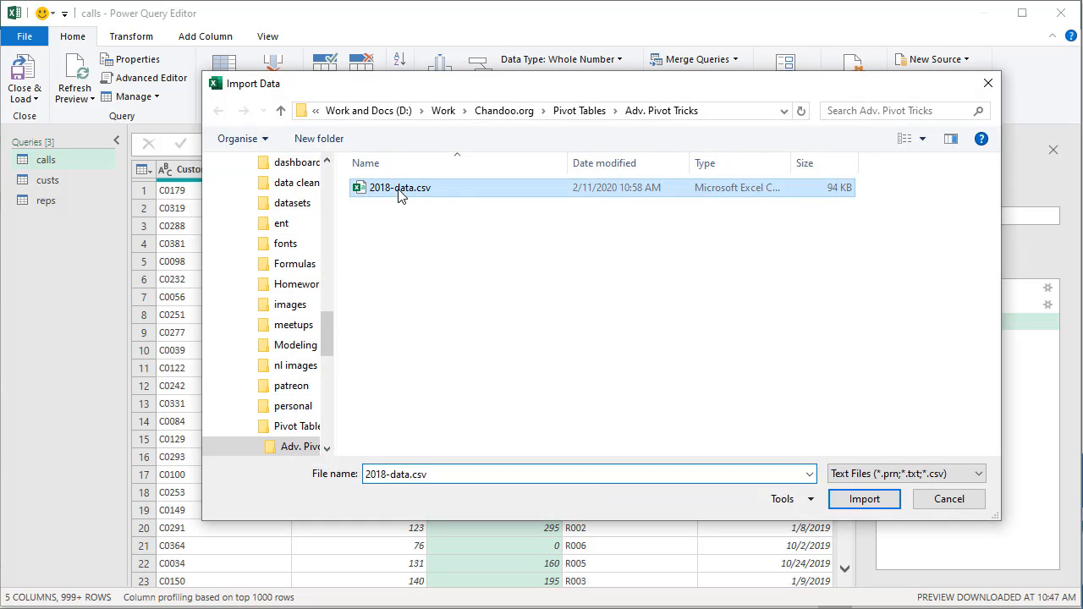
pyautogui.click(859, 501)
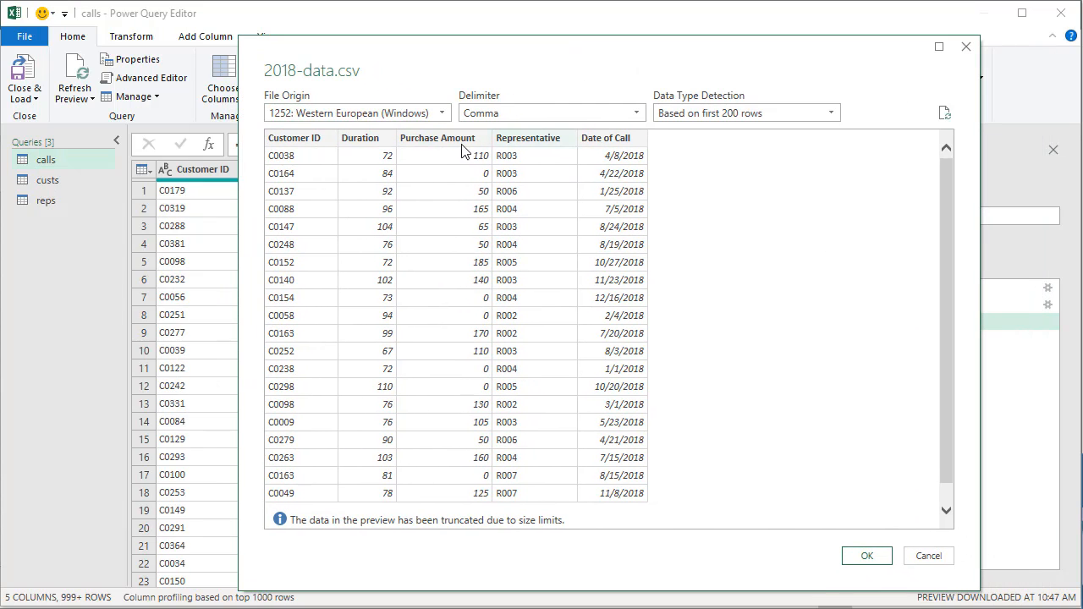
pyautogui.click(877, 557)
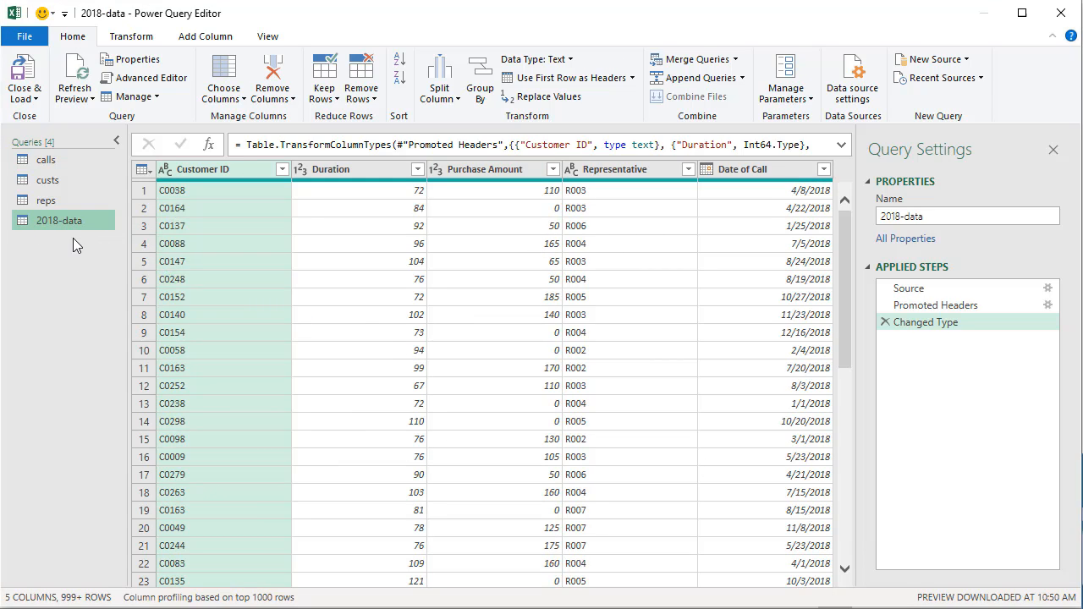
# Step: Compare calls and 2018-data columns, leave the Customer ID header unchanged, and reselect calls
pyautogui.click(52, 167)
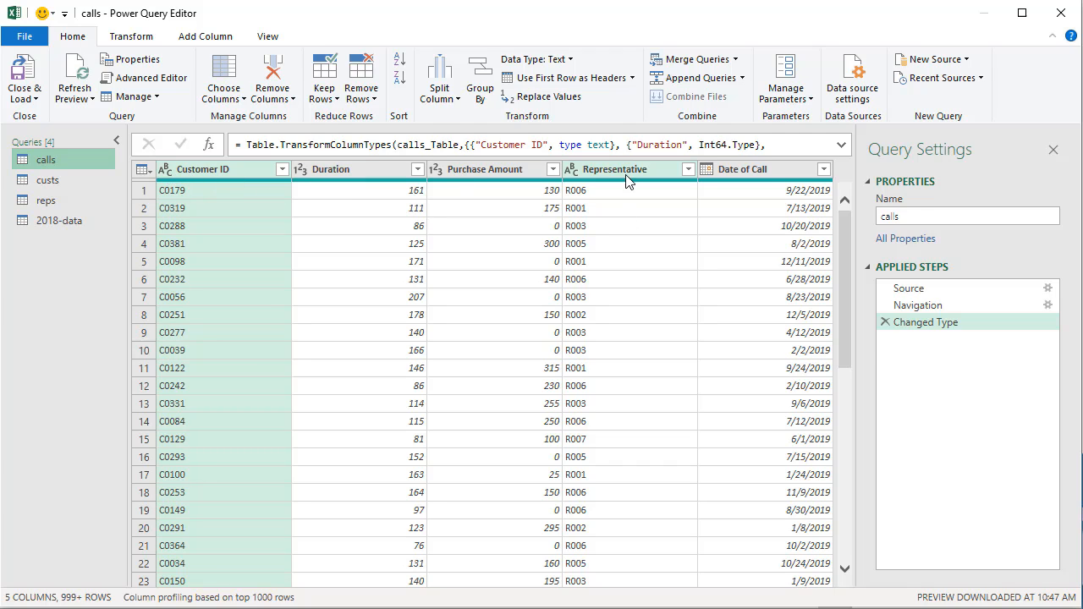
pyautogui.click(39, 225)
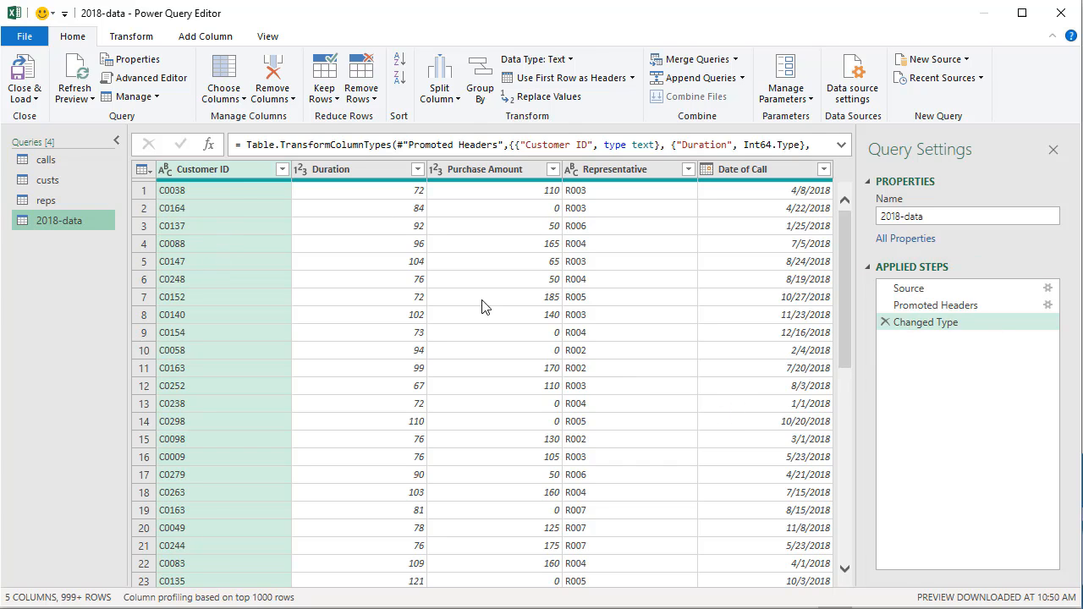
pyautogui.doubleClick(242, 165)
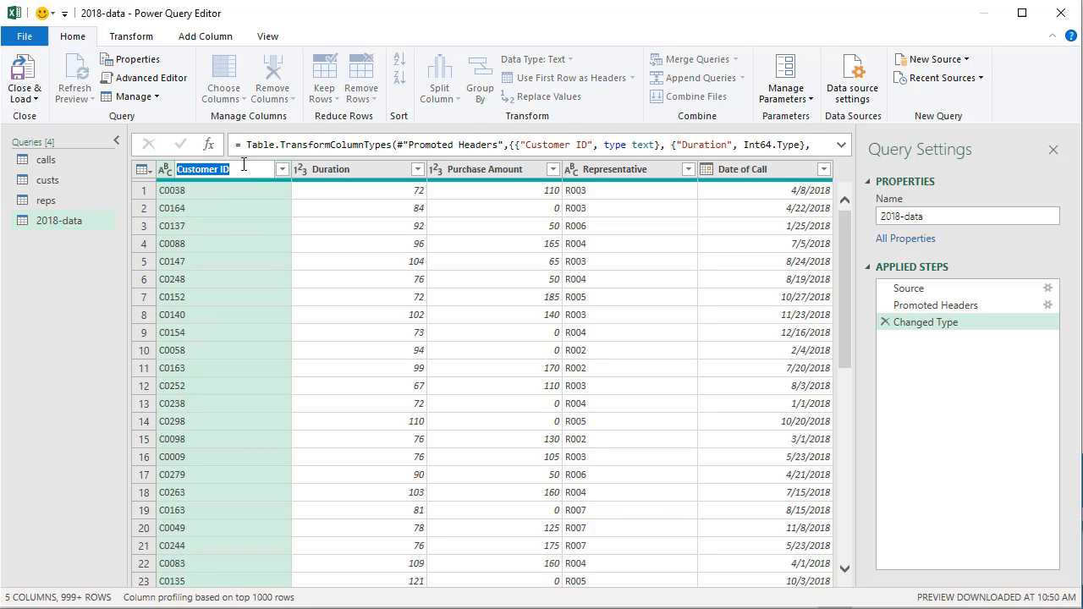
pyautogui.click(245, 164)
pyautogui.press('Return')
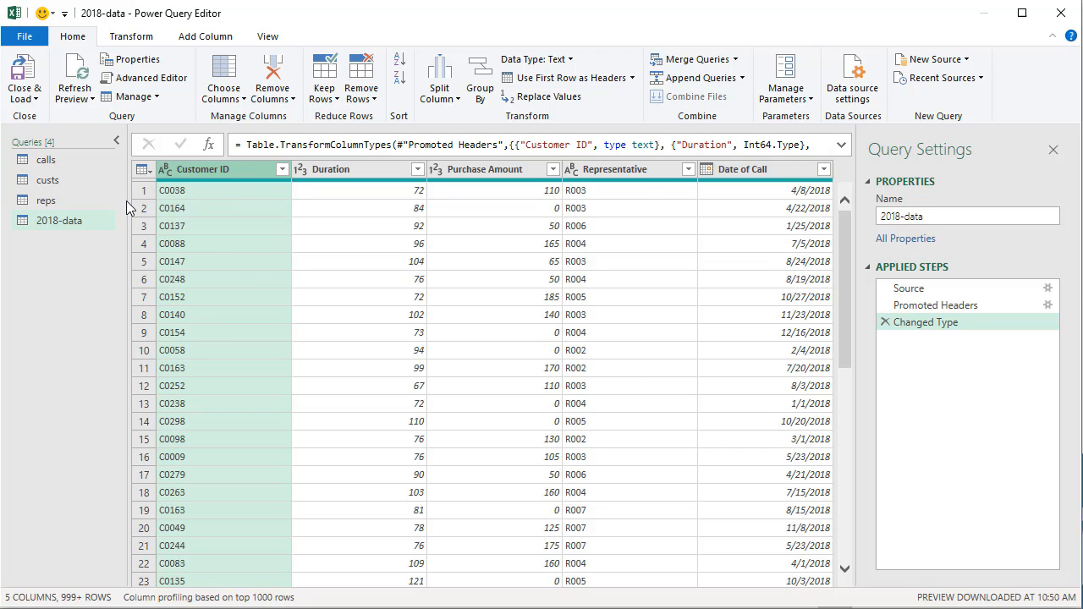
pyautogui.click(66, 160)
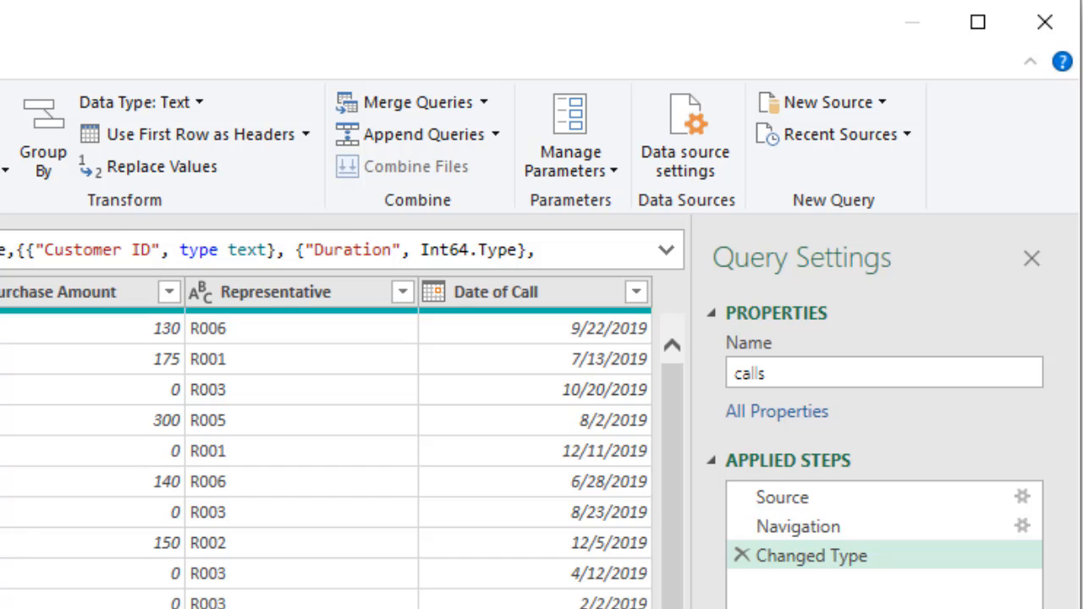
# Step: Append the 2018-data query to the calls query using Two tables
pyautogui.click(495, 134)
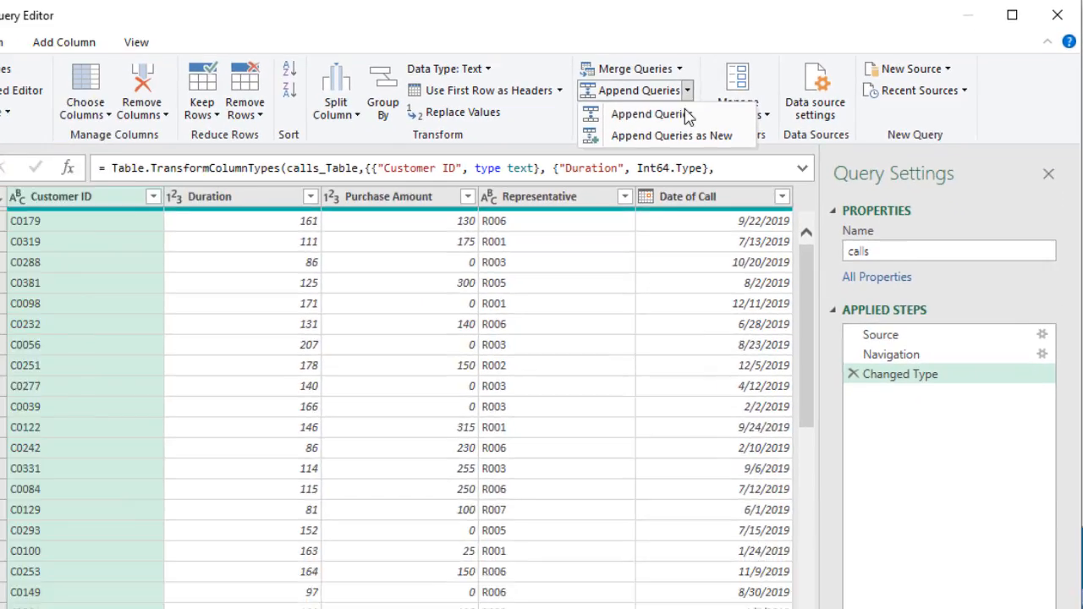
pyautogui.click(649, 114)
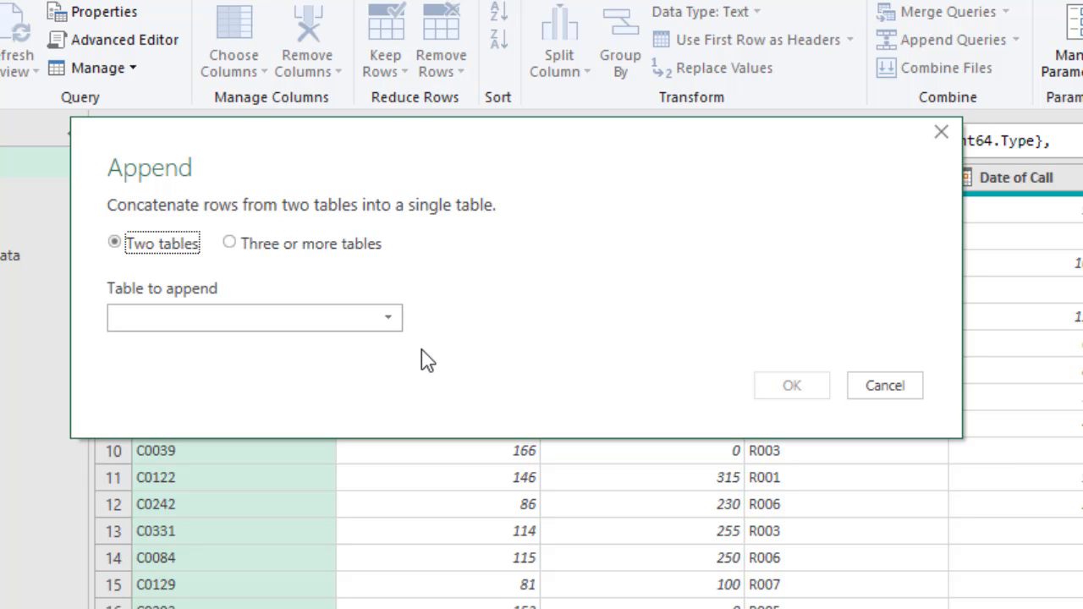
pyautogui.click(274, 248)
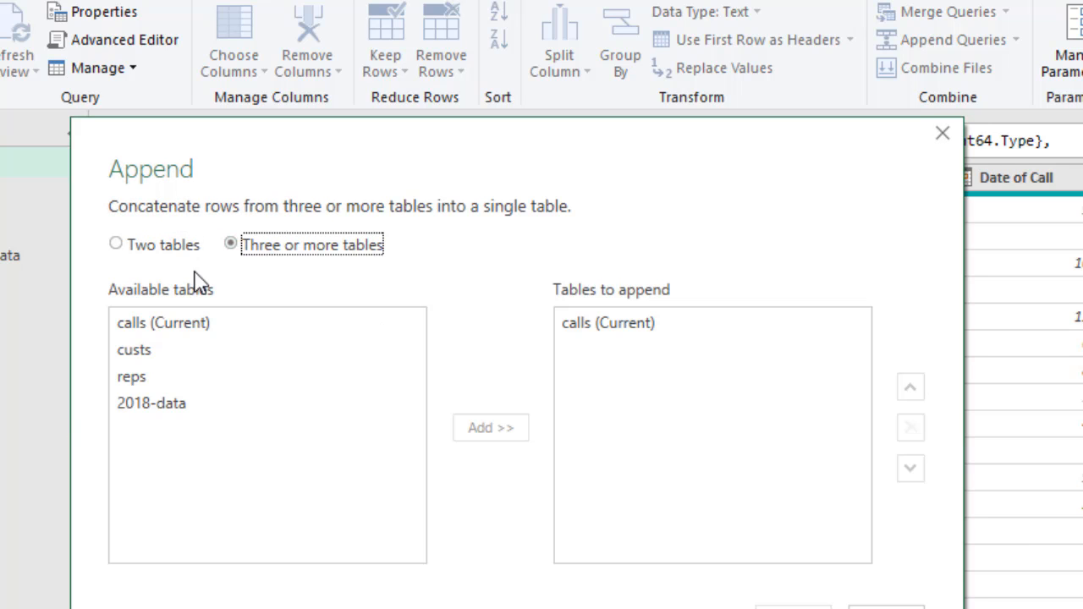
pyautogui.click(160, 247)
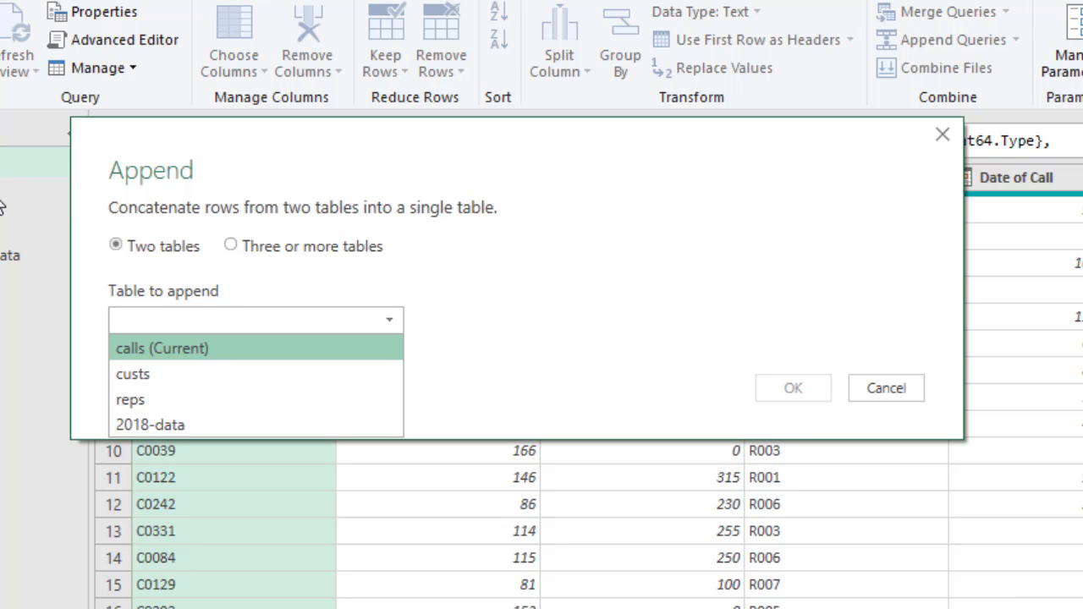
pyautogui.click(175, 423)
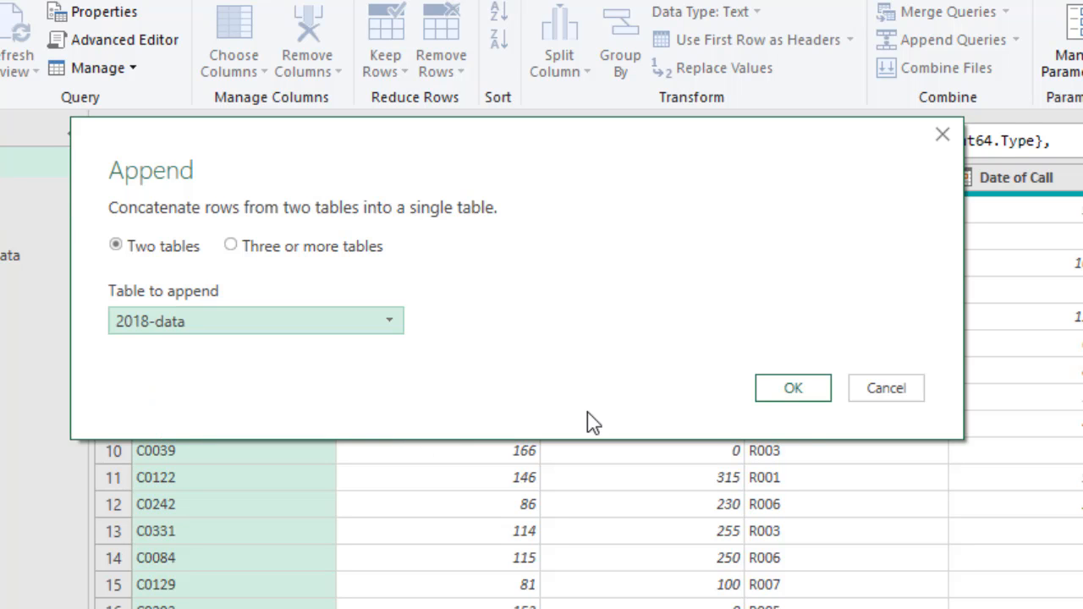
pyautogui.click(795, 391)
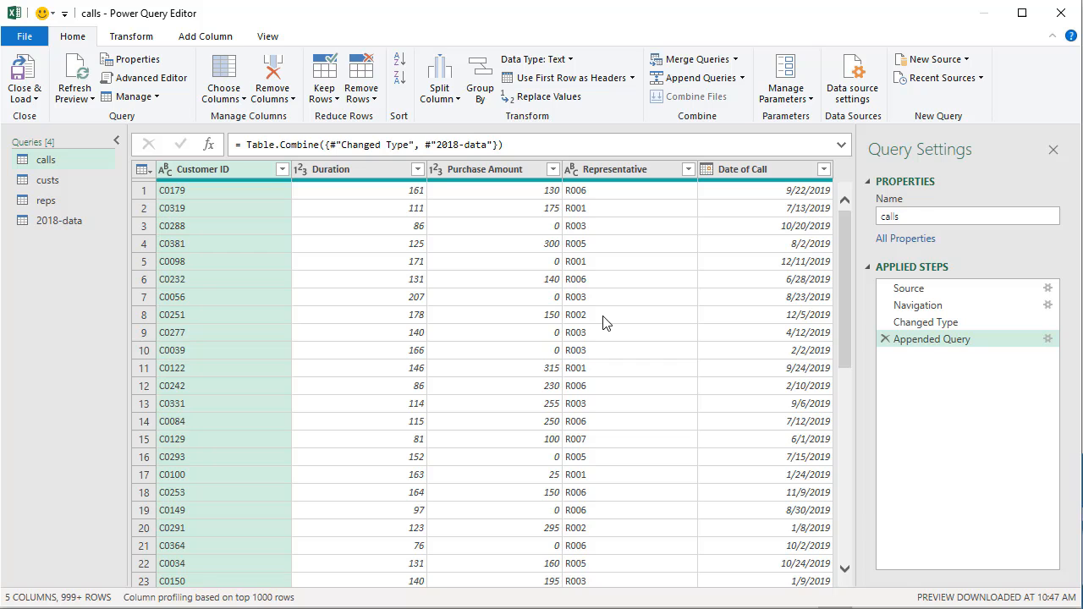
# Step: Scroll through the appended 2018 call rows, then open the Close & Load options
pyautogui.moveTo(845, 221); pyautogui.dragTo(846, 194)
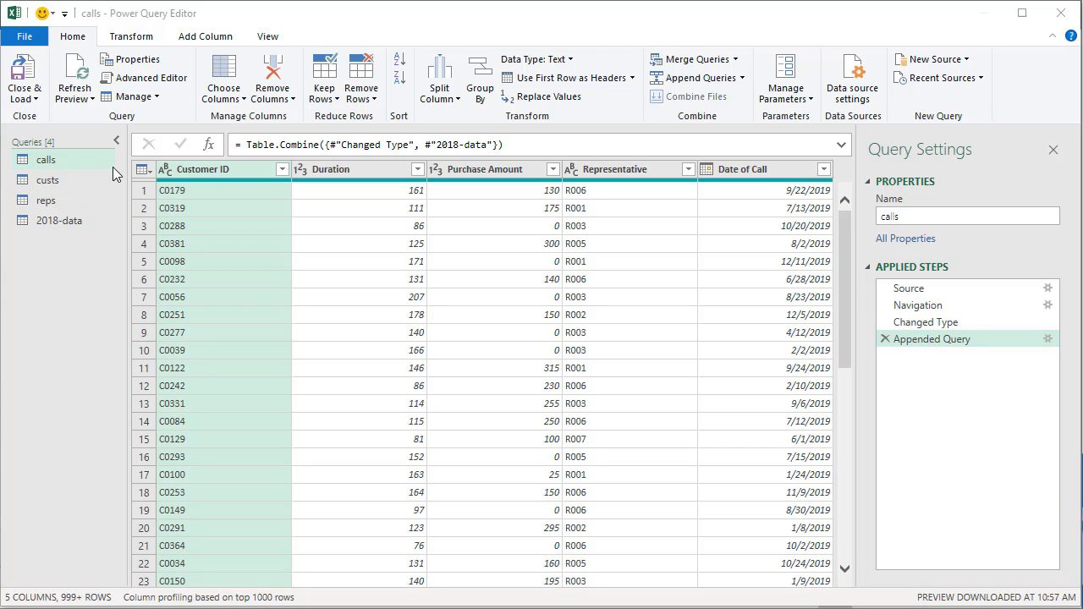
pyautogui.click(35, 99)
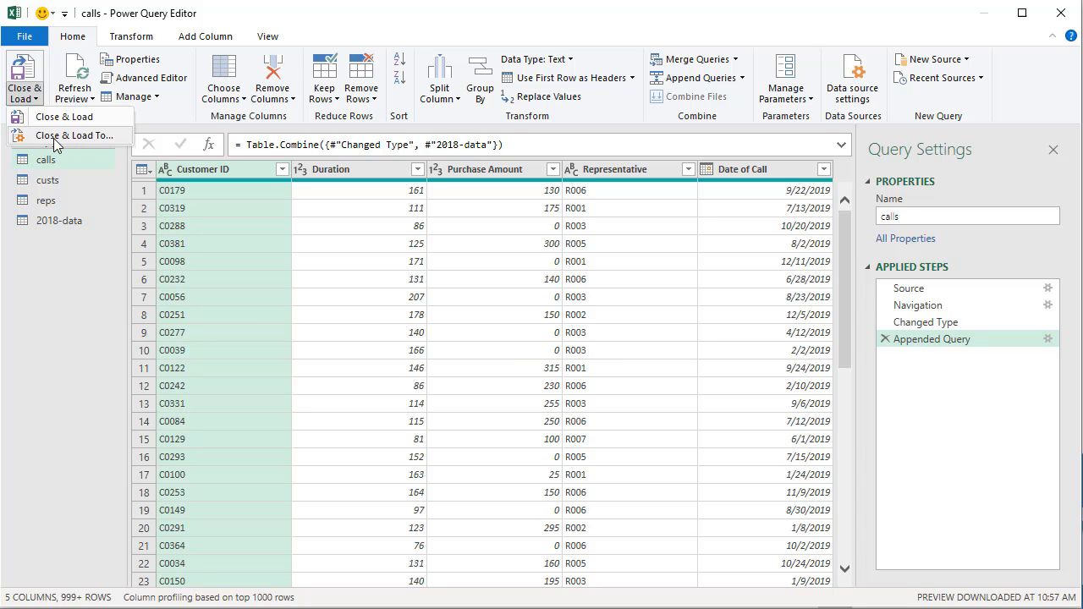
# Step: Use Close & Load To with Only Create Connection so no data lands on the sheet
pyautogui.click(111, 139)
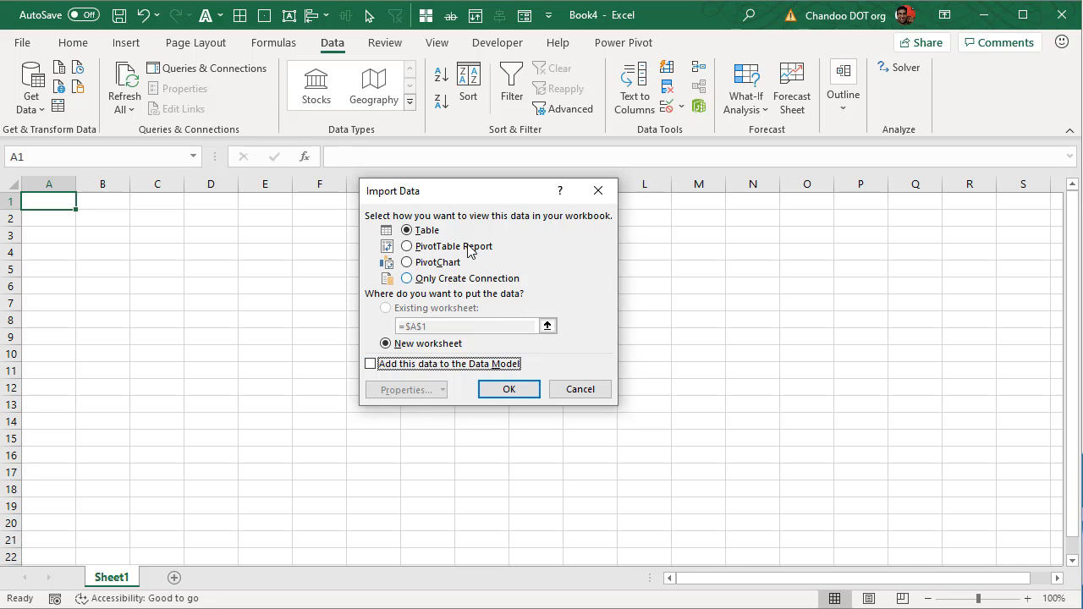
pyautogui.click(448, 279)
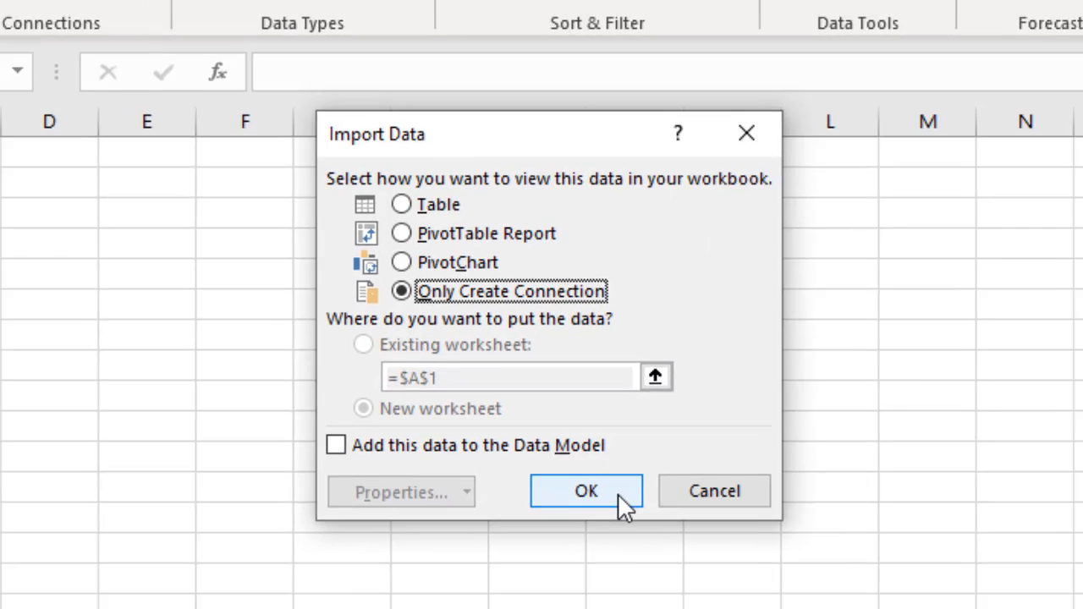
pyautogui.click(639, 525)
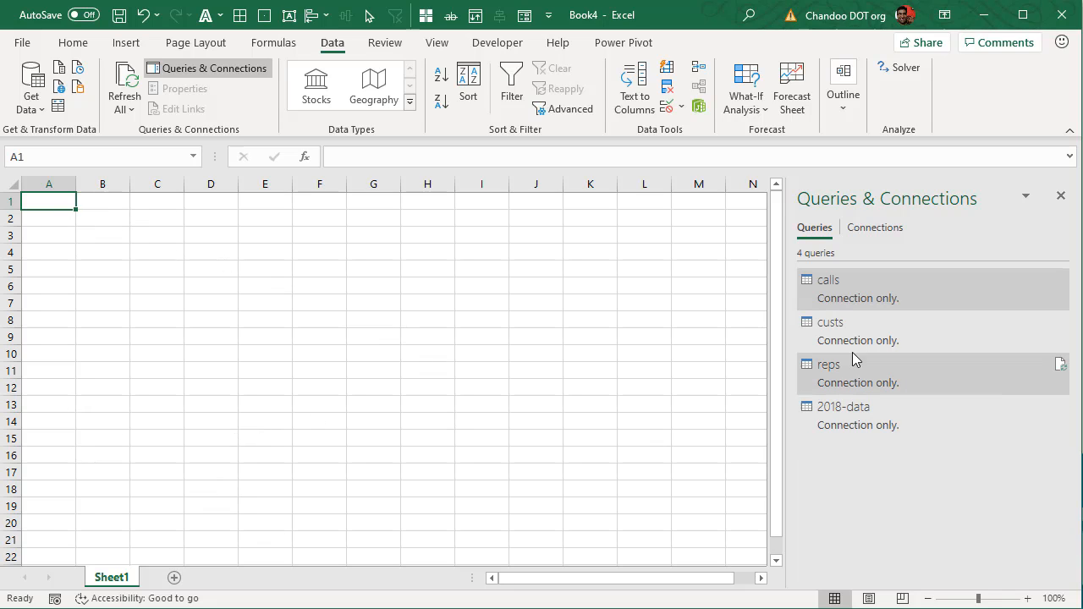
# Step: Add the calls query to the Data Model as a connection-only load
pyautogui.rightClick(867, 289)
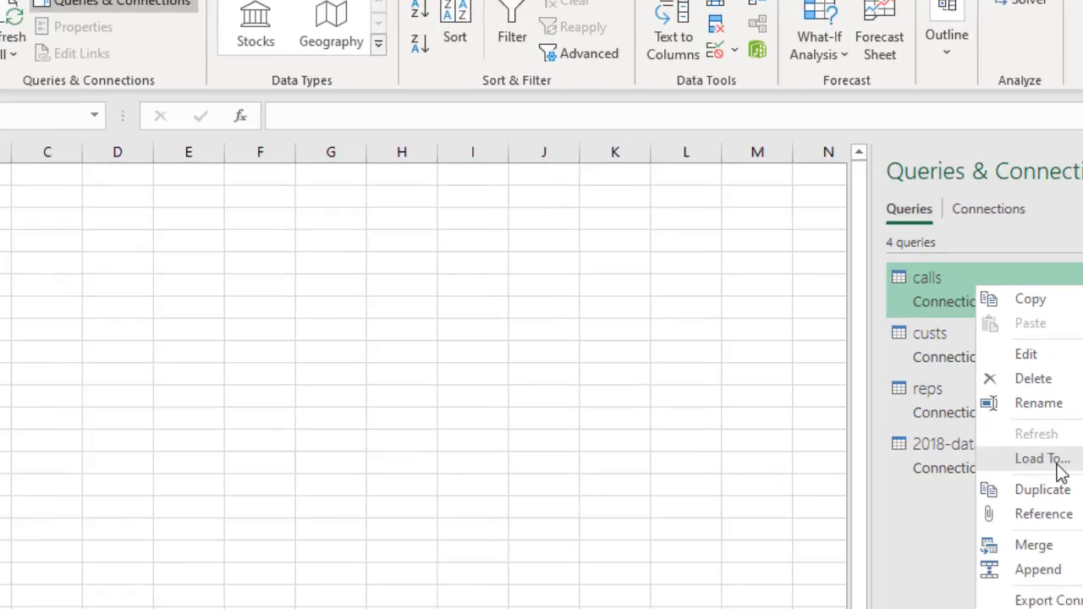
pyautogui.click(917, 417)
pyautogui.click(412, 434)
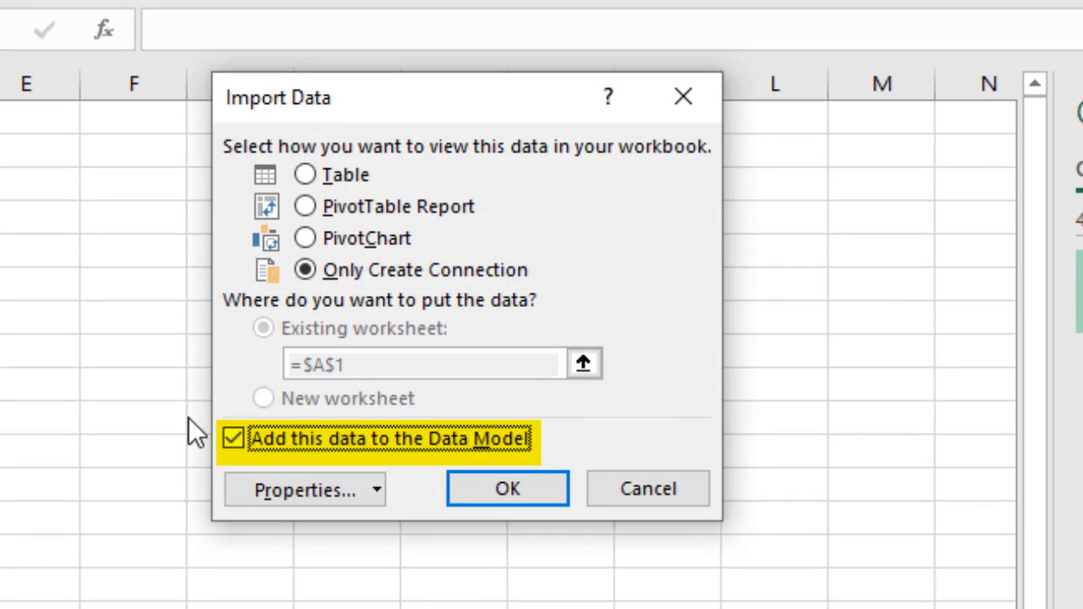
pyautogui.click(491, 489)
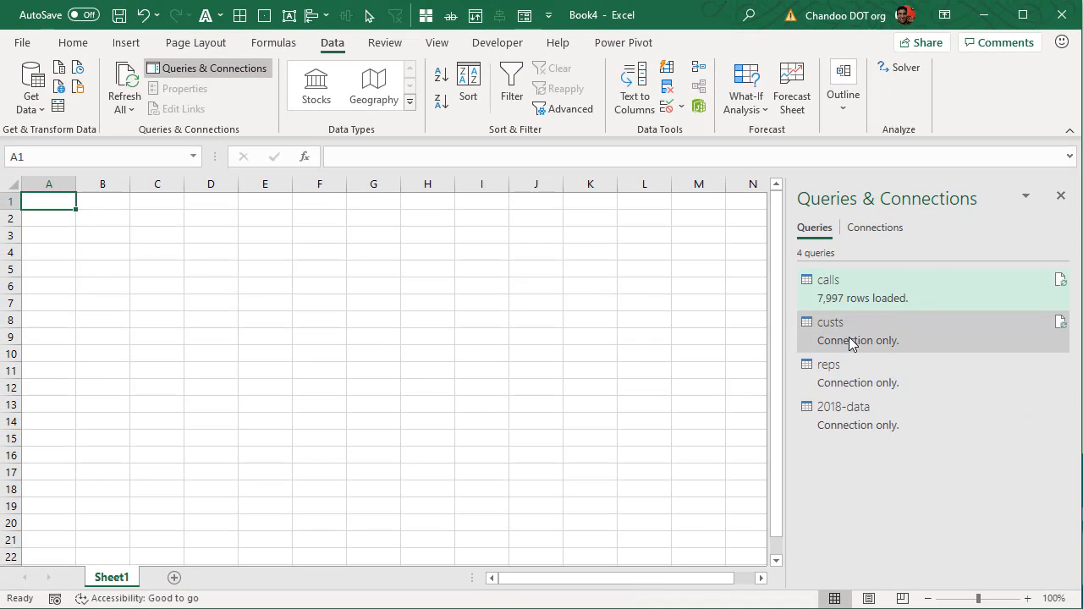
# Step: Add the custs query to the Data Model as a connection-only load
pyautogui.rightClick(849, 336)
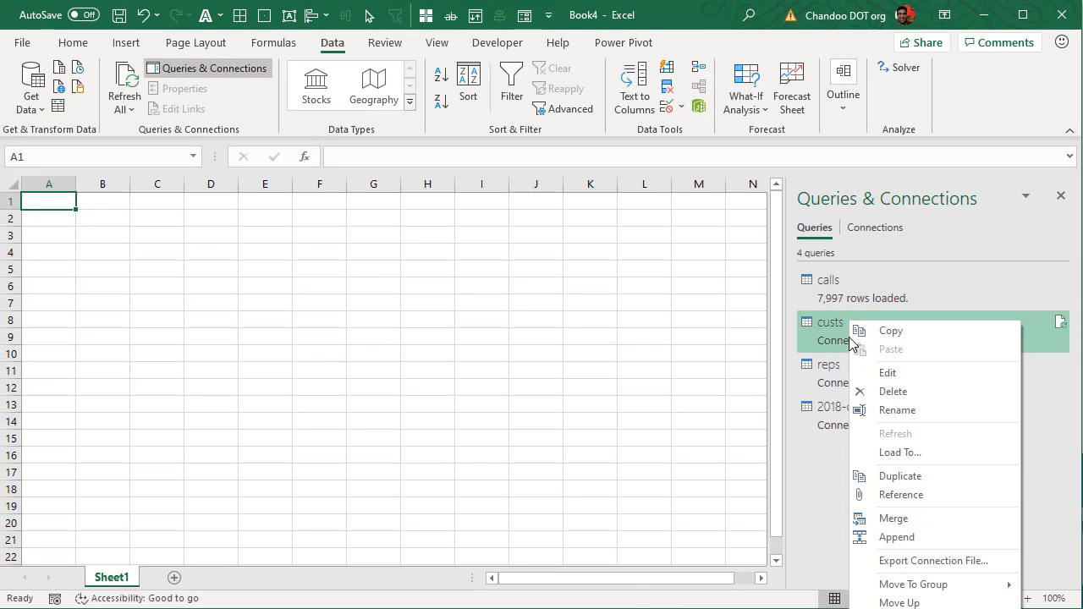
pyautogui.click(900, 452)
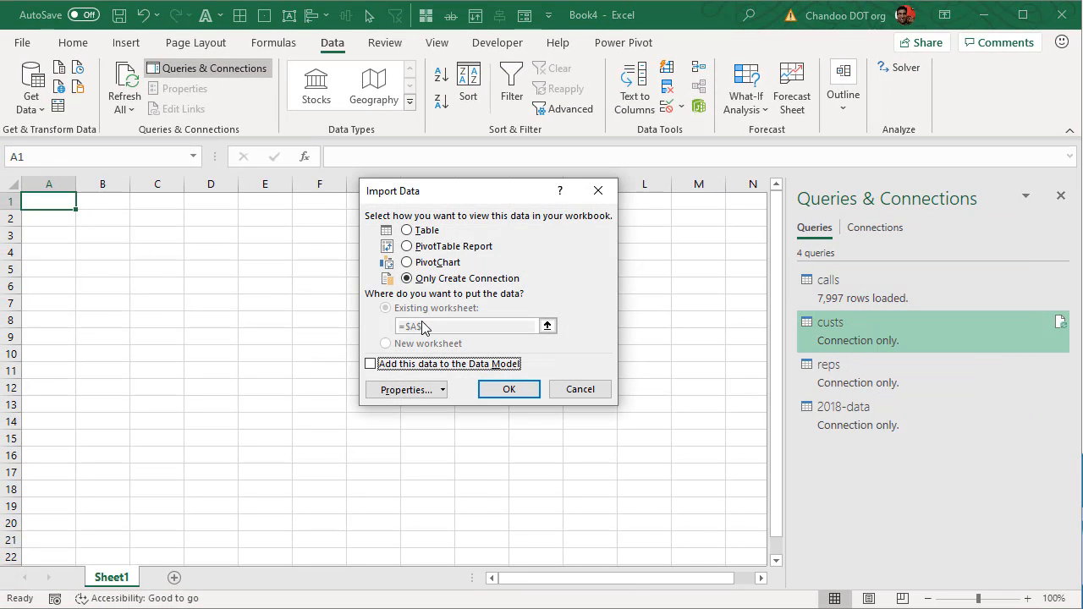
pyautogui.click(412, 363)
pyautogui.click(509, 389)
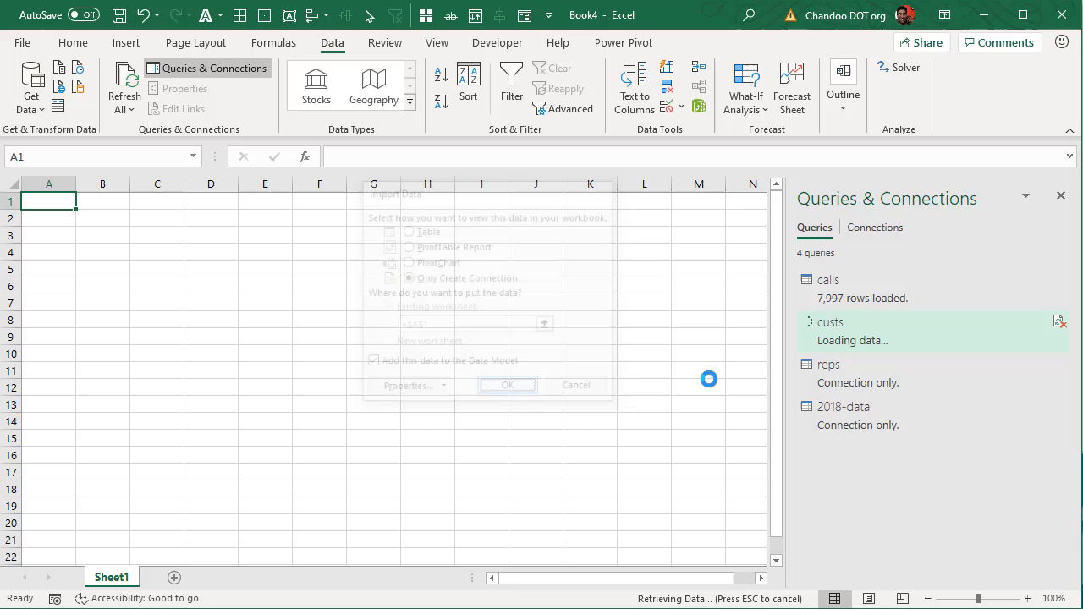
# Step: Add the reps query to the Data Model as a connection-only load
pyautogui.rightClick(840, 380)
pyautogui.click(886, 453)
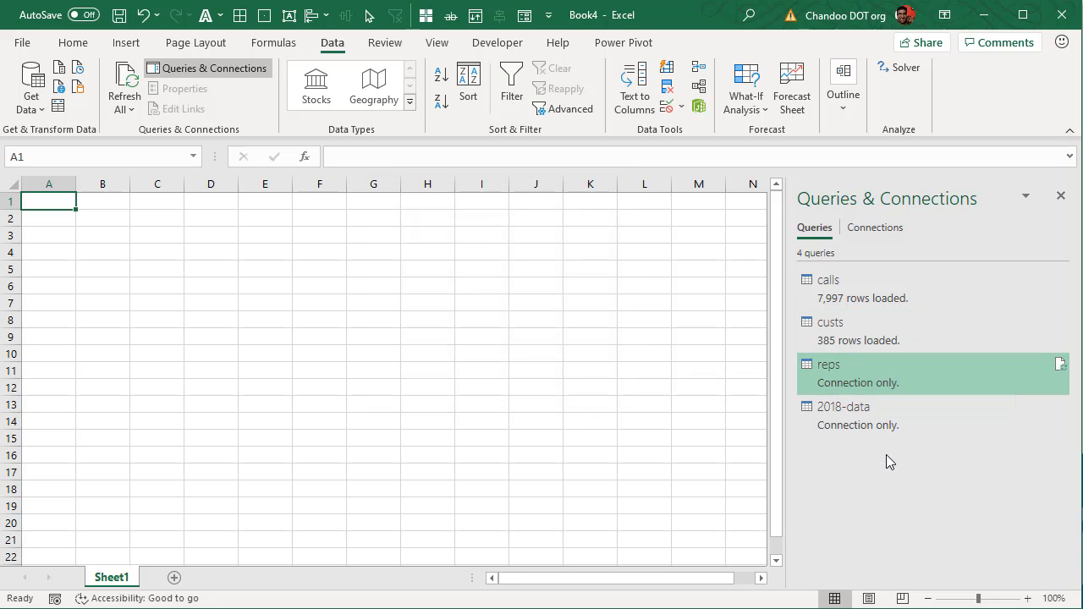
pyautogui.click(421, 365)
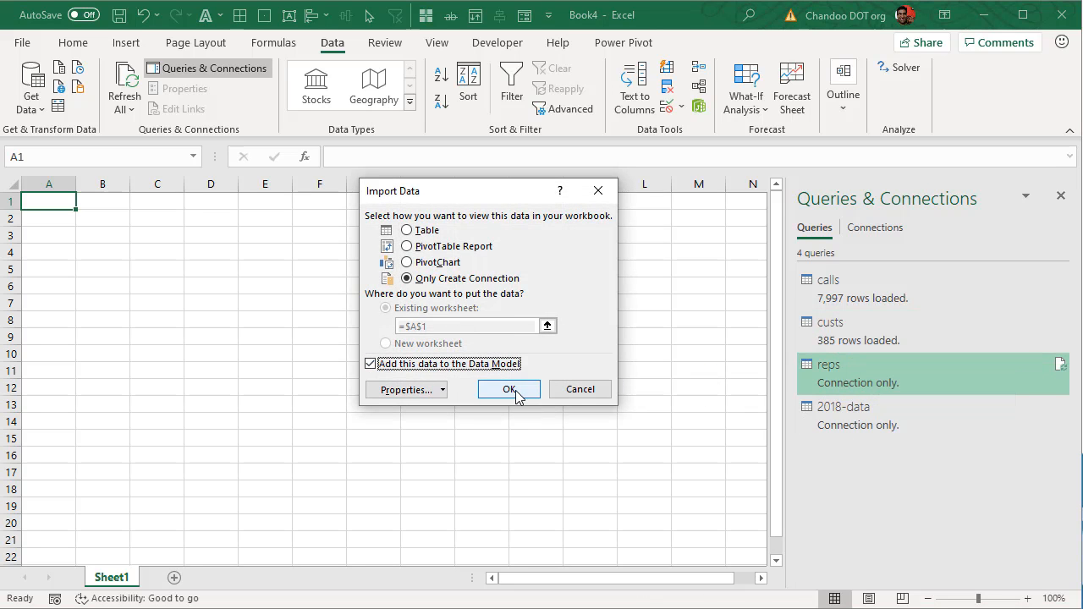
pyautogui.click(513, 393)
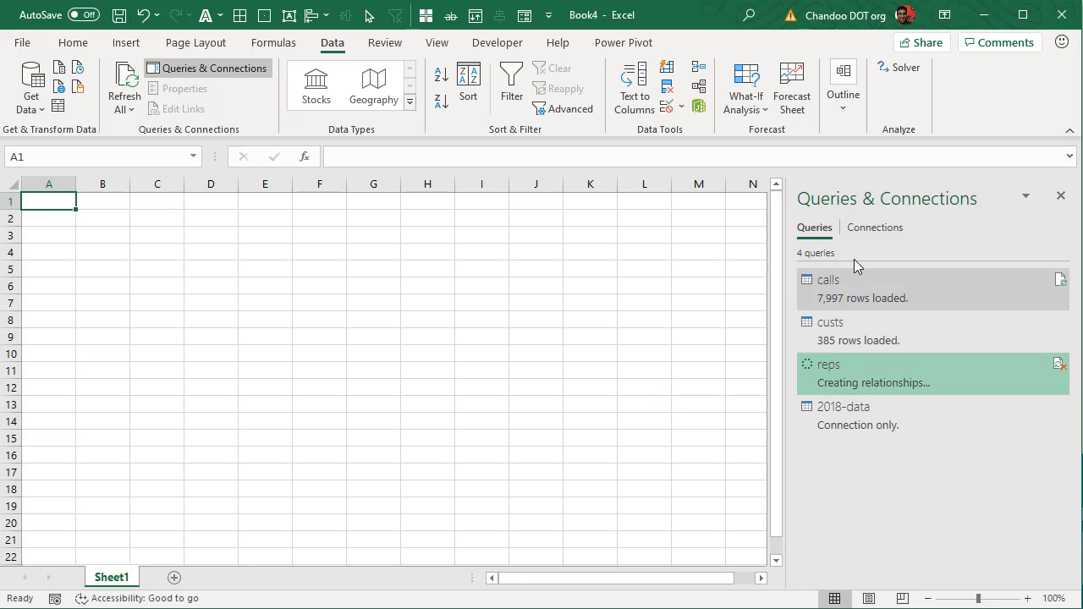
pyautogui.moveTo(869, 288)
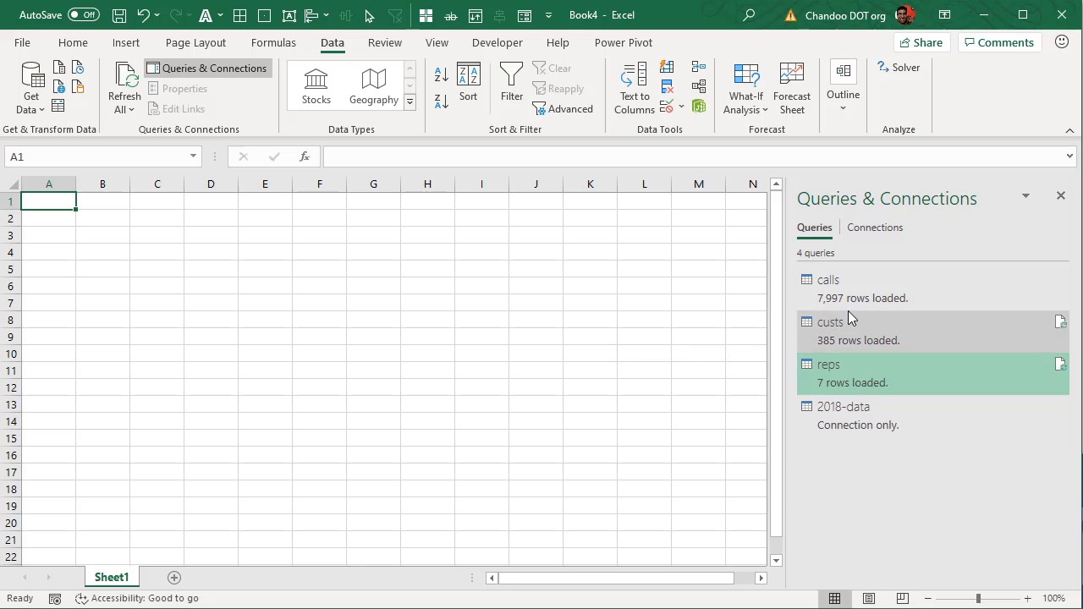
# Step: Create a relationship from calls Customer ID to custs Customer
pyautogui.click(698, 86)
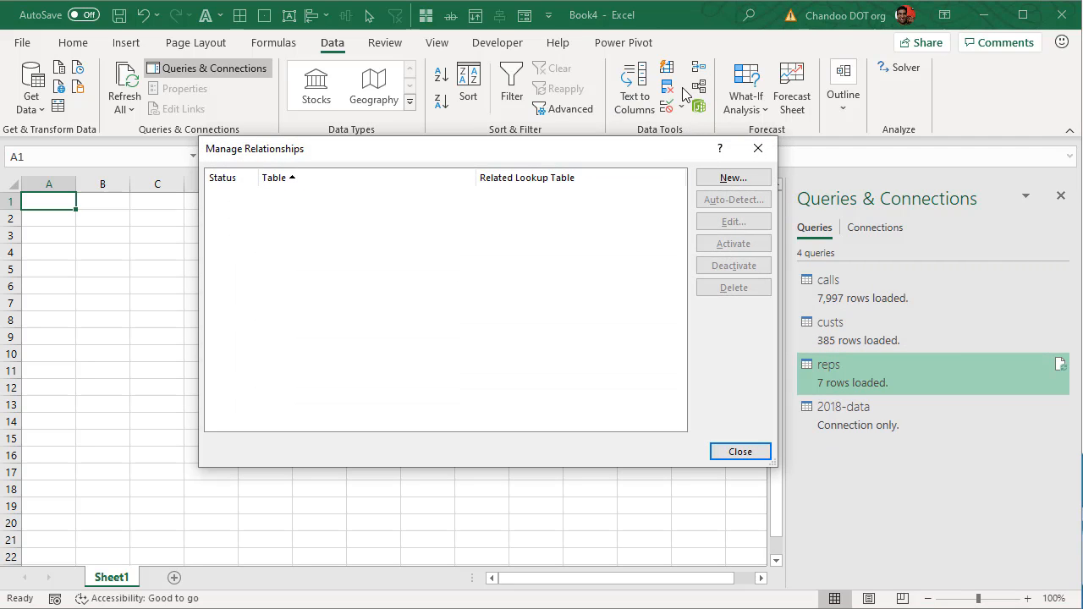
pyautogui.click(725, 180)
pyautogui.click(394, 288)
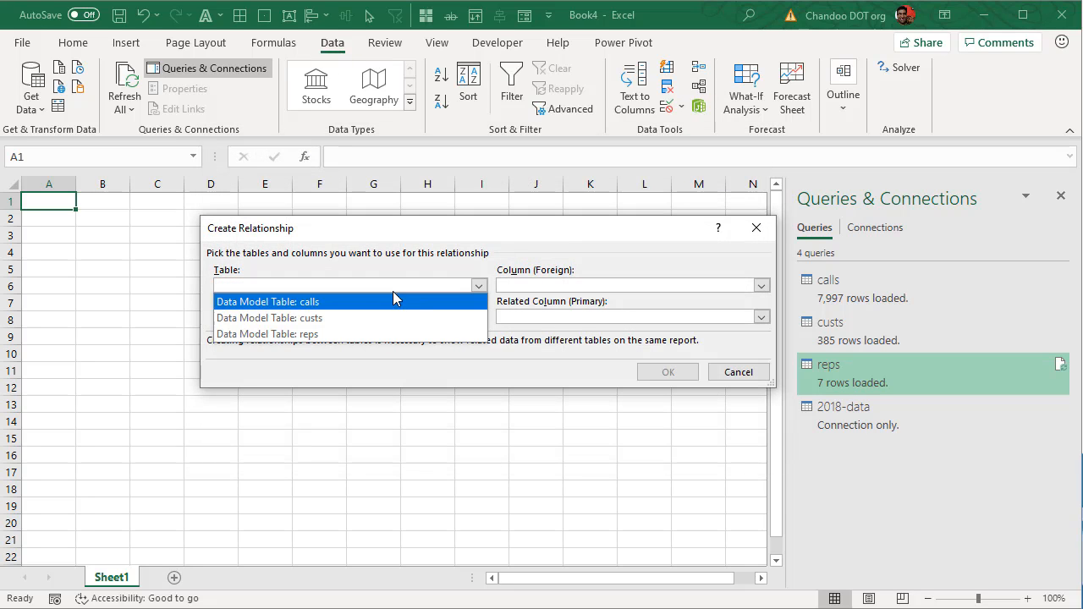
pyautogui.click(372, 302)
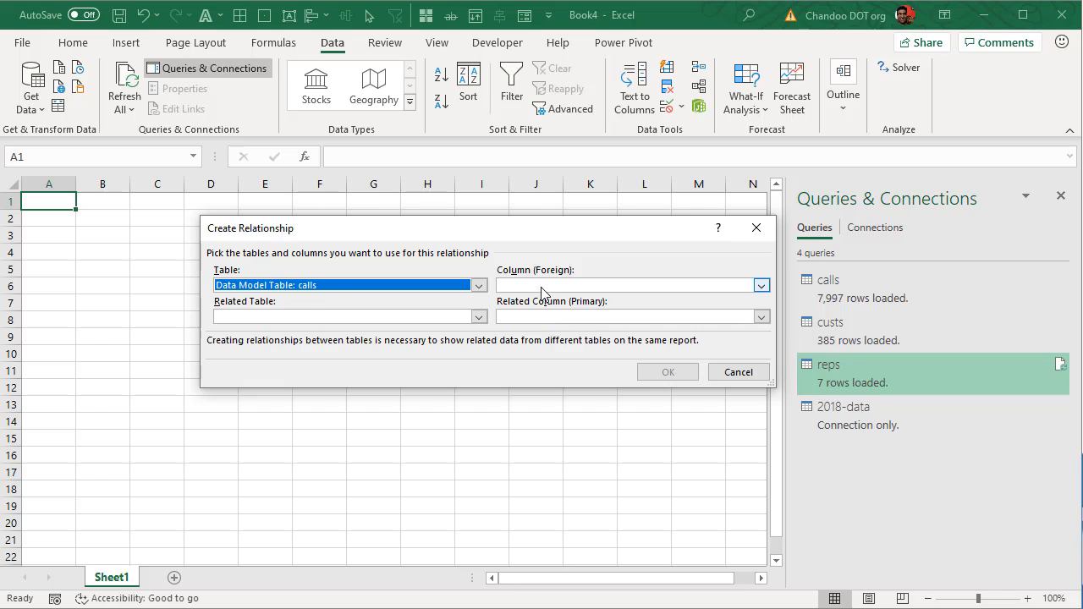
pyautogui.click(544, 287)
pyautogui.click(550, 303)
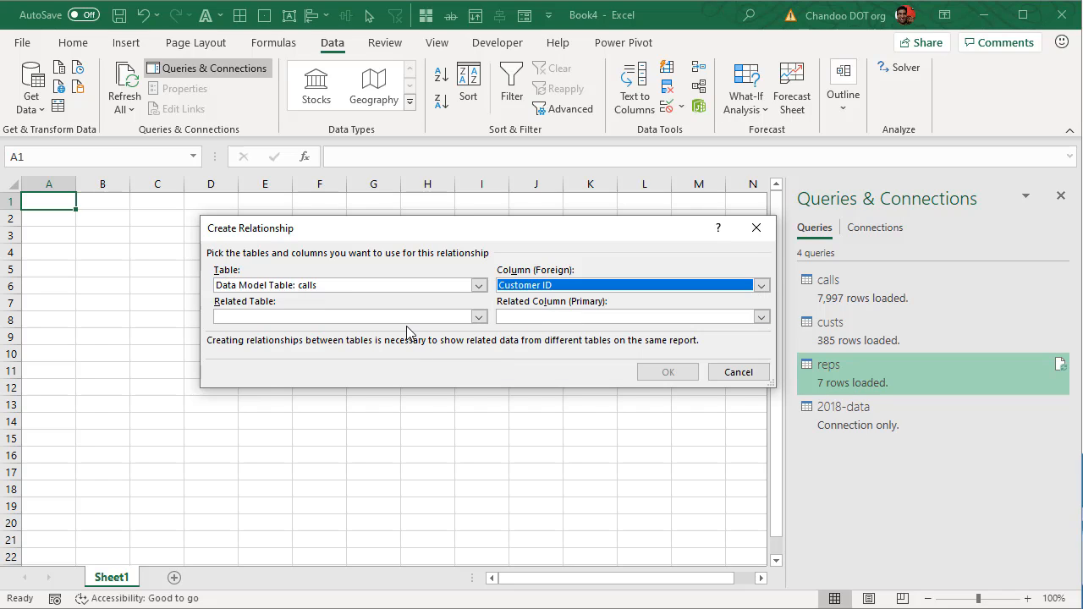
pyautogui.click(410, 317)
pyautogui.click(457, 348)
pyautogui.click(559, 317)
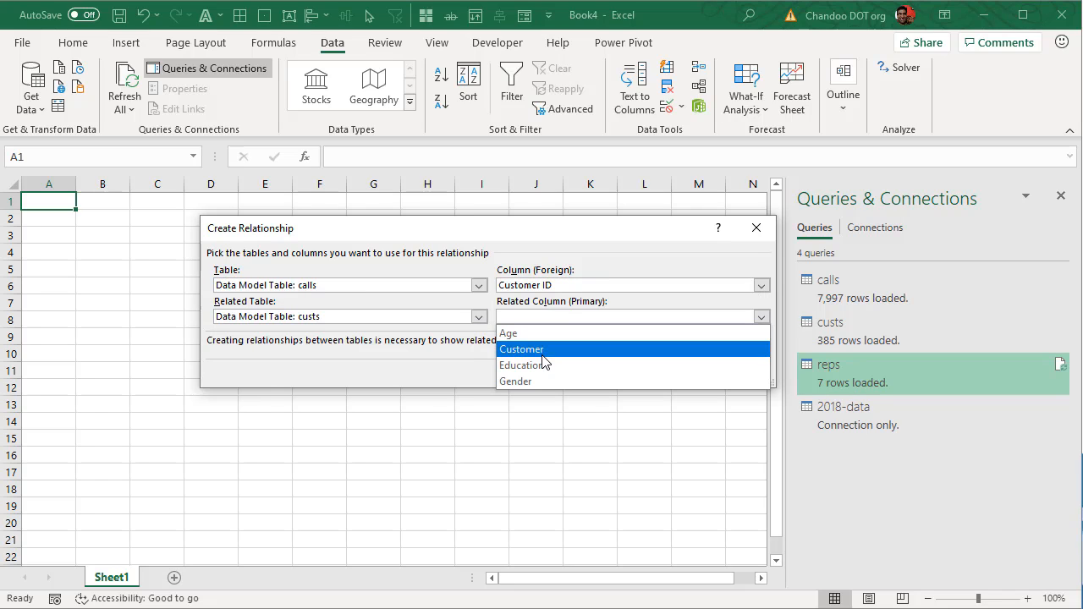
pyautogui.click(546, 349)
pyautogui.click(668, 372)
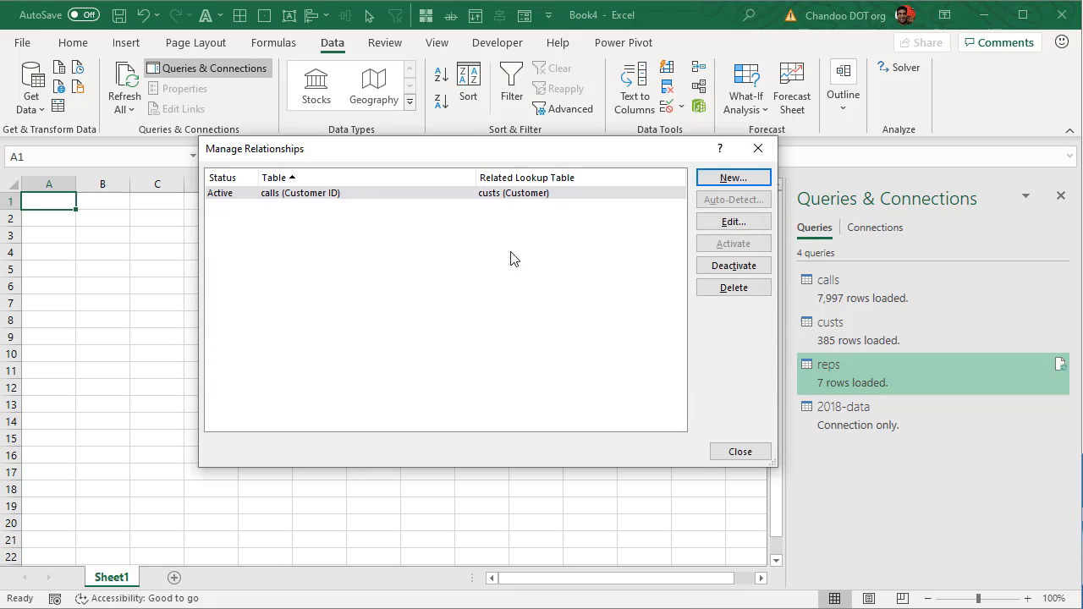
# Step: Create a second relationship from calls Representative to reps Rep
pyautogui.click(710, 180)
pyautogui.click(387, 288)
pyautogui.click(377, 302)
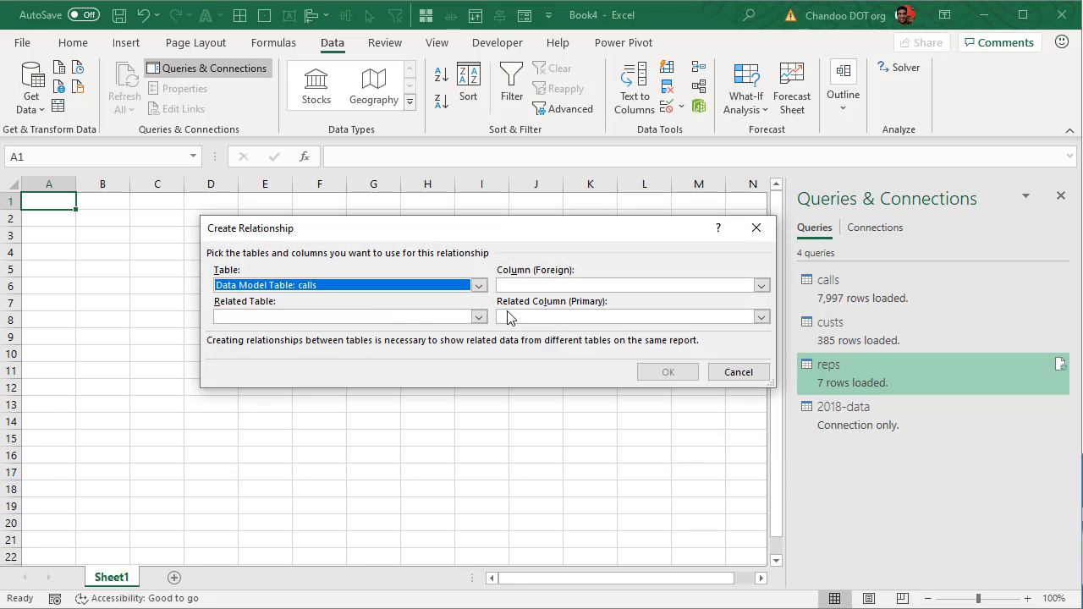
pyautogui.click(541, 285)
pyautogui.click(542, 366)
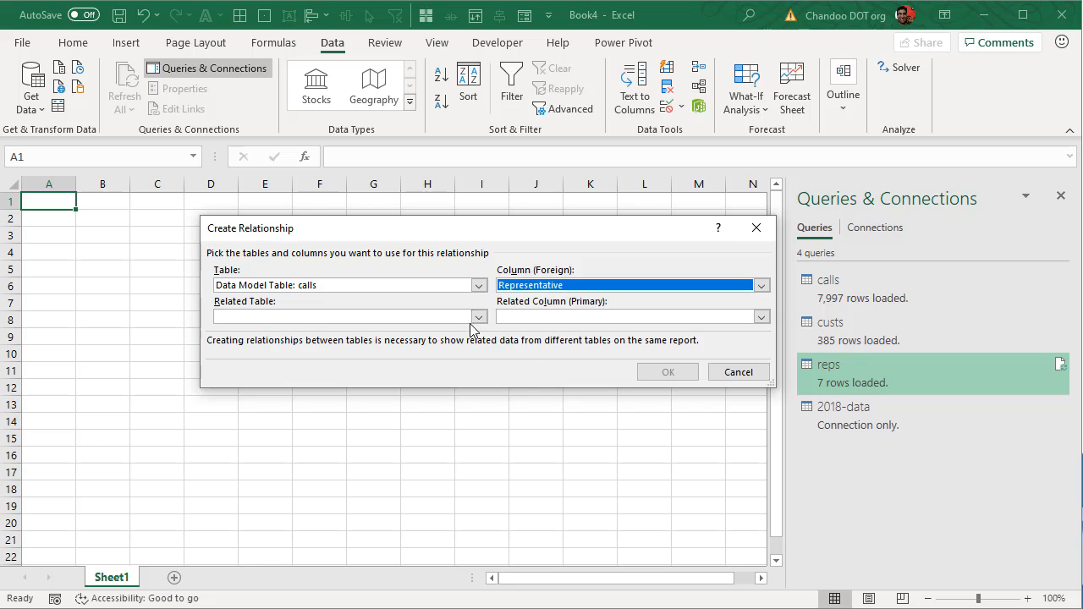
pyautogui.click(478, 317)
pyautogui.click(420, 365)
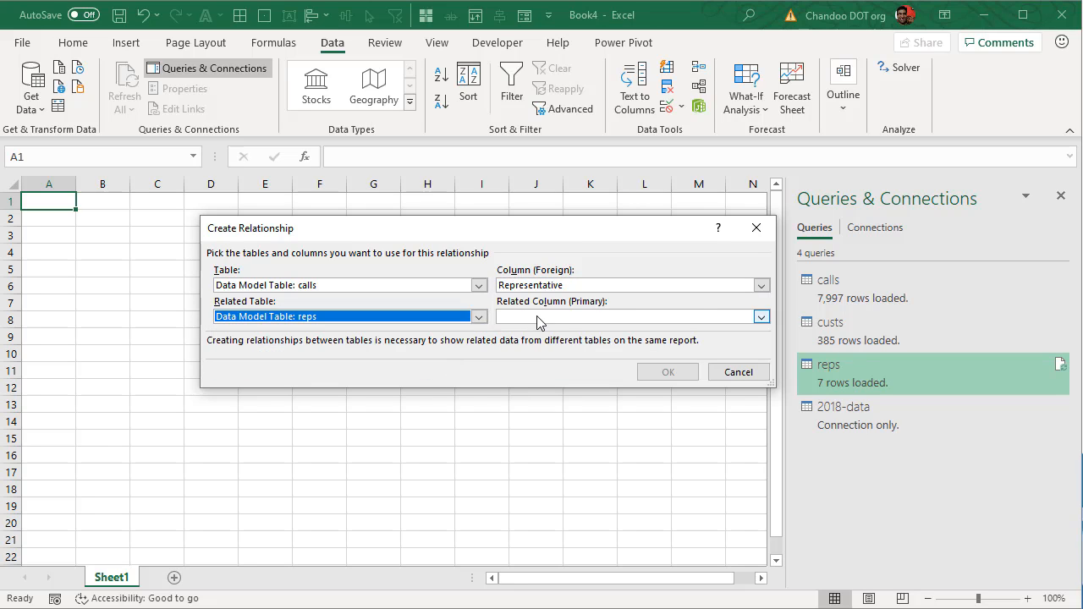
pyautogui.click(762, 317)
pyautogui.click(541, 365)
pyautogui.click(667, 373)
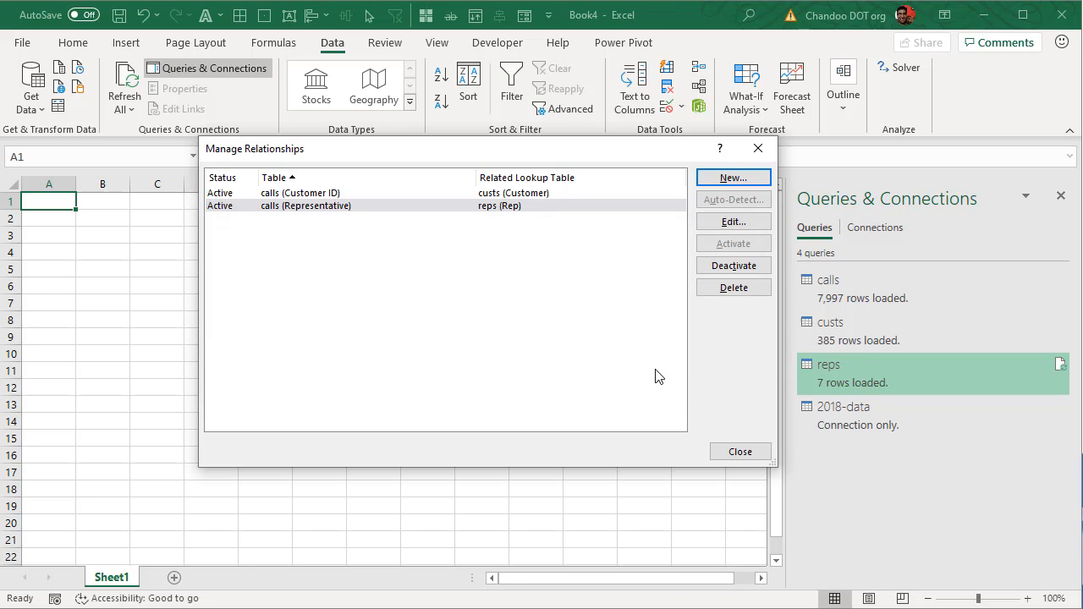
pyautogui.click(738, 449)
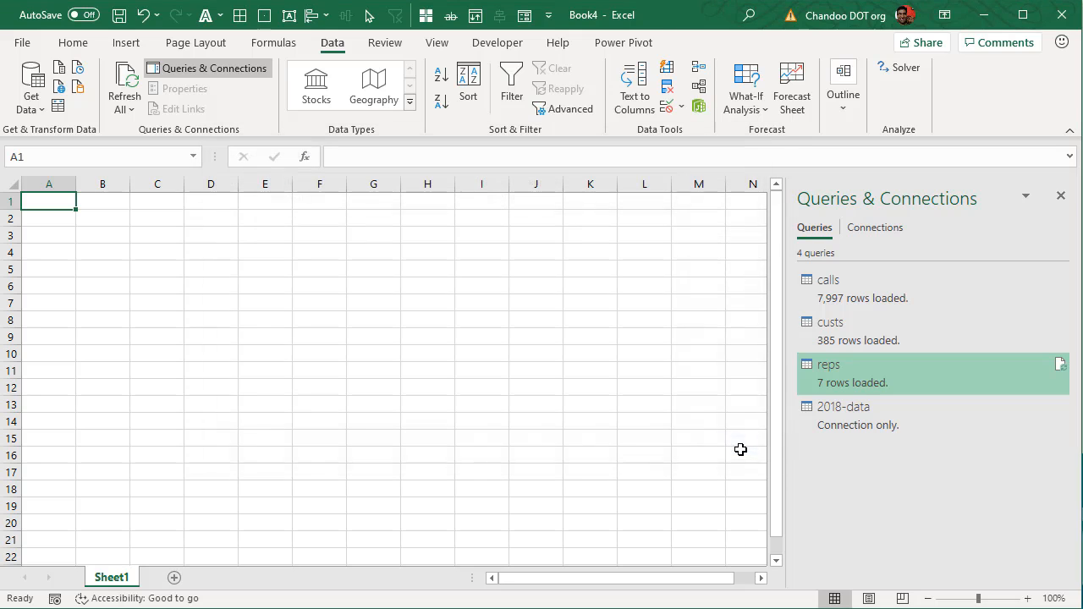
# Step: Close the Queries & Connections pane and start a new PivotTable
pyautogui.click(1061, 196)
pyautogui.click(126, 42)
pyautogui.click(28, 81)
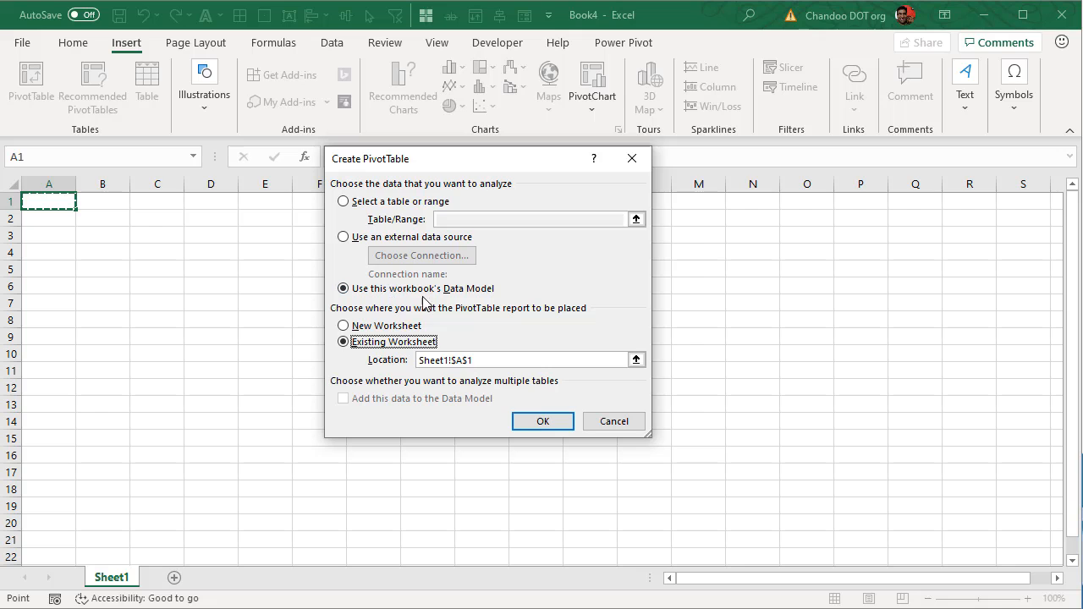
# Step: Create the PivotTable from the Data Model with custs Age as the row field
pyautogui.click(534, 422)
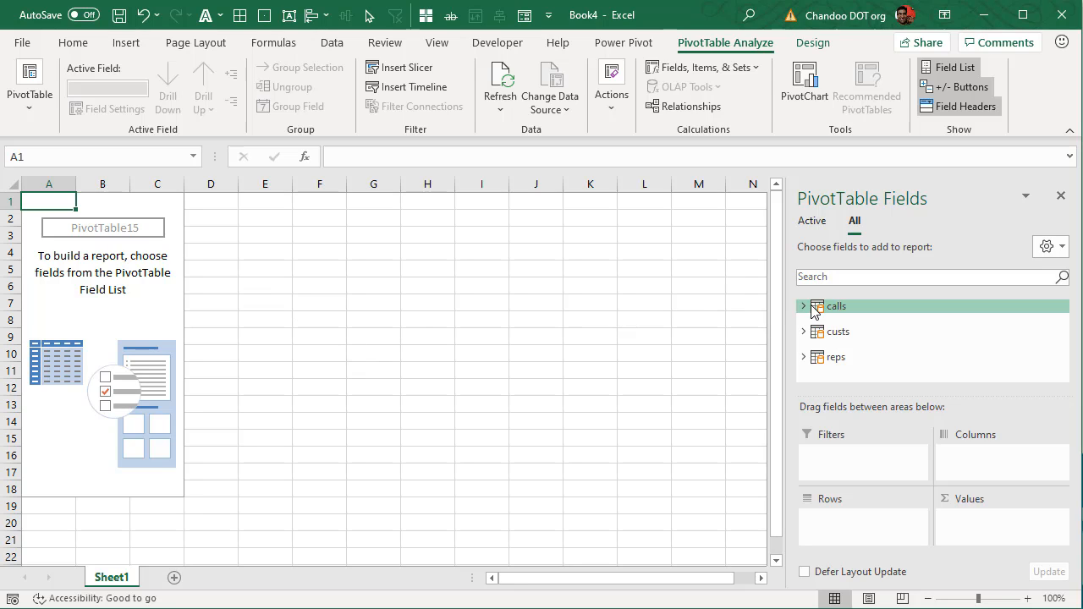
pyautogui.click(803, 331)
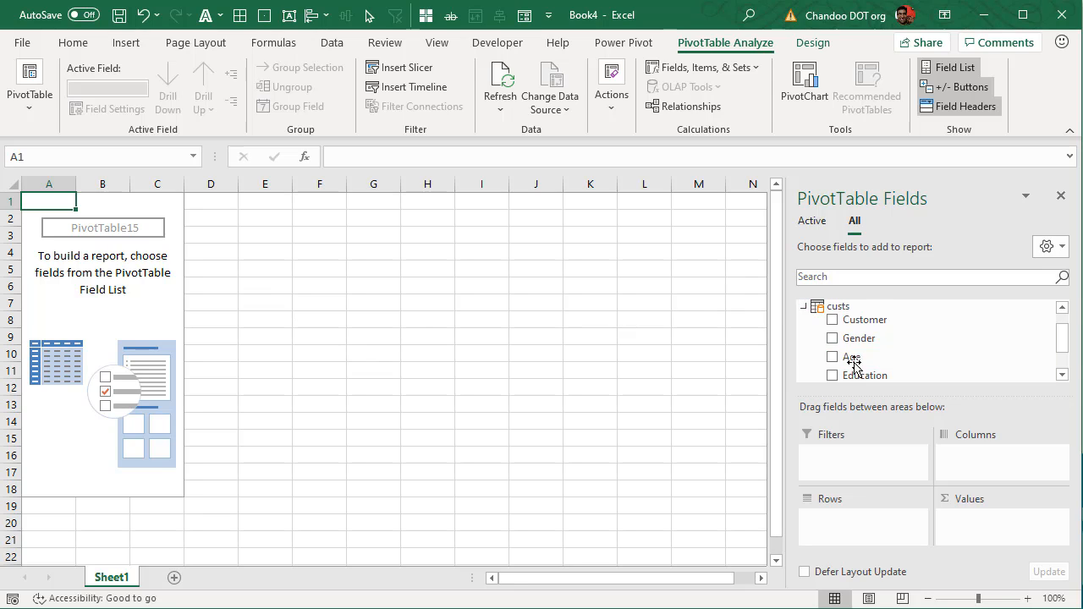
pyautogui.moveTo(846, 358); pyautogui.dragTo(856, 533)
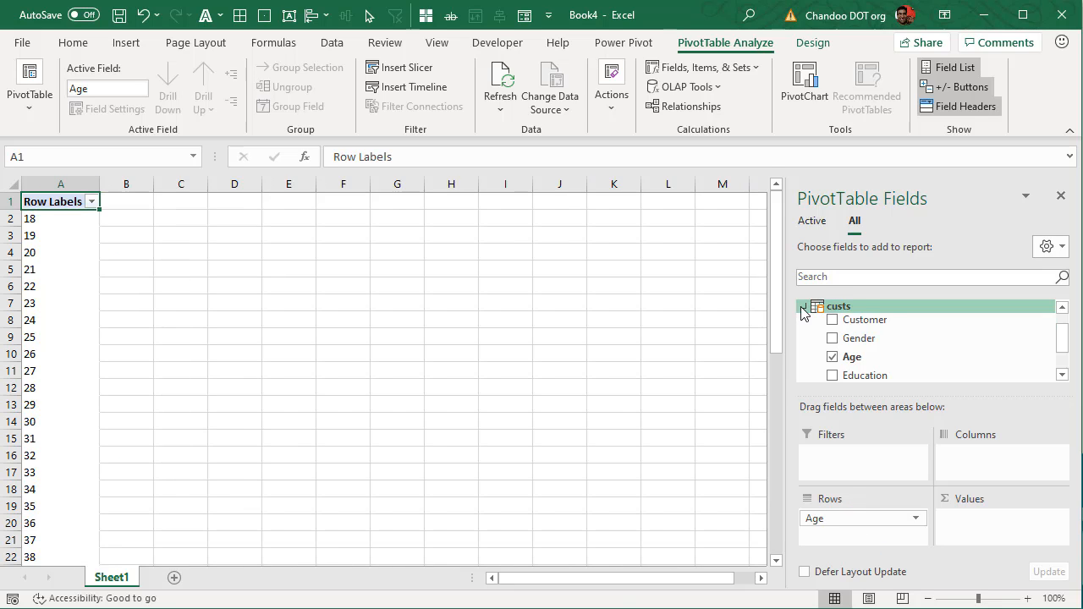
pyautogui.click(803, 306)
# Step: Add calls Customer ID to Values to count calls per age
pyautogui.click(803, 306)
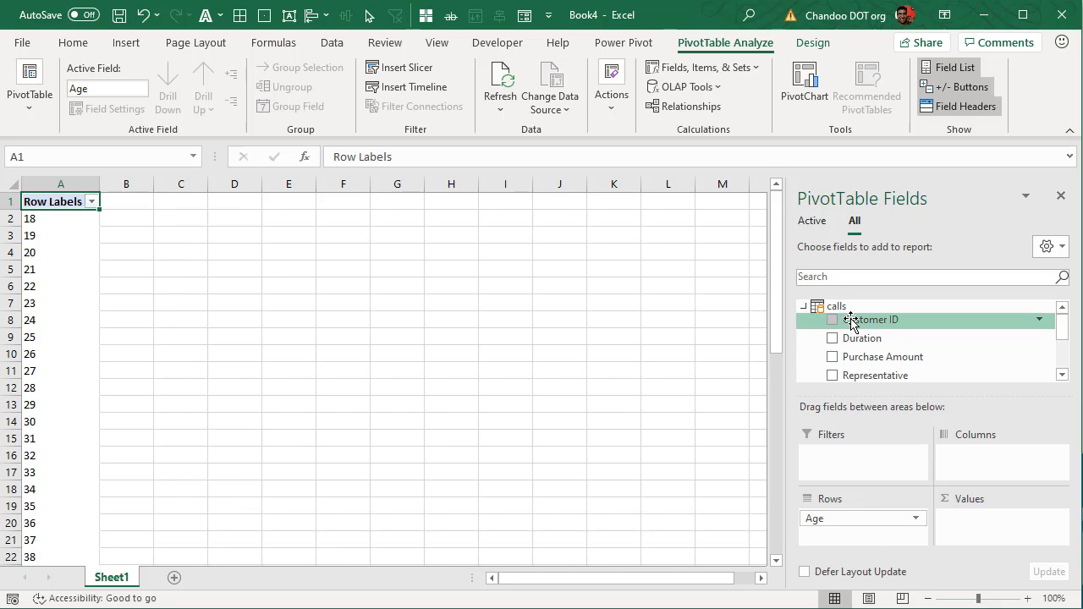
pyautogui.moveTo(851, 321); pyautogui.dragTo(982, 531)
pyautogui.scroll(-12, 121, 302)
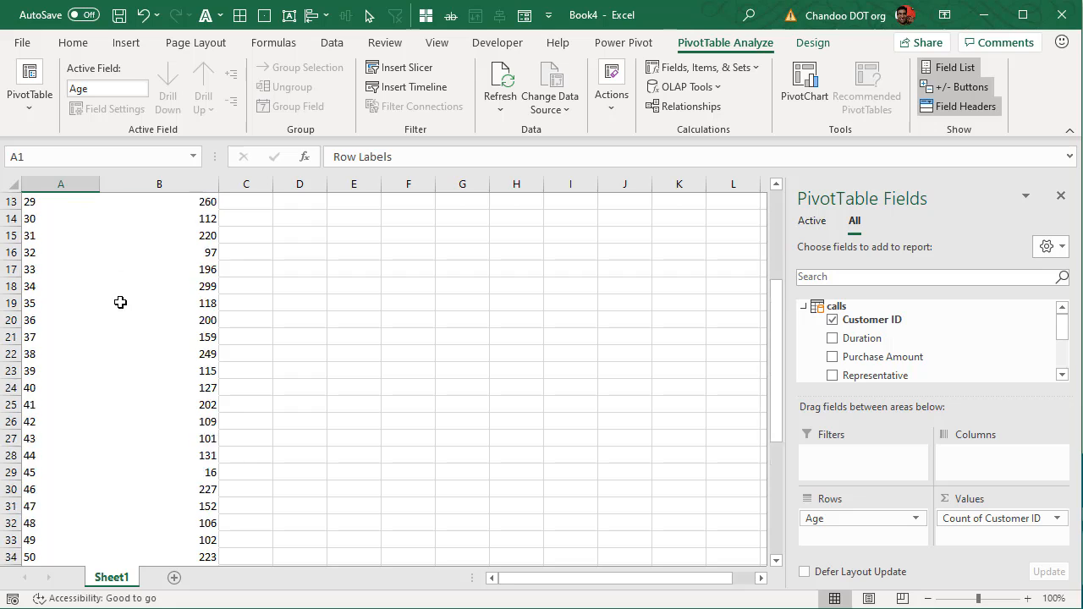
pyautogui.scroll(8, 103, 328)
pyautogui.scroll(4, 104, 327)
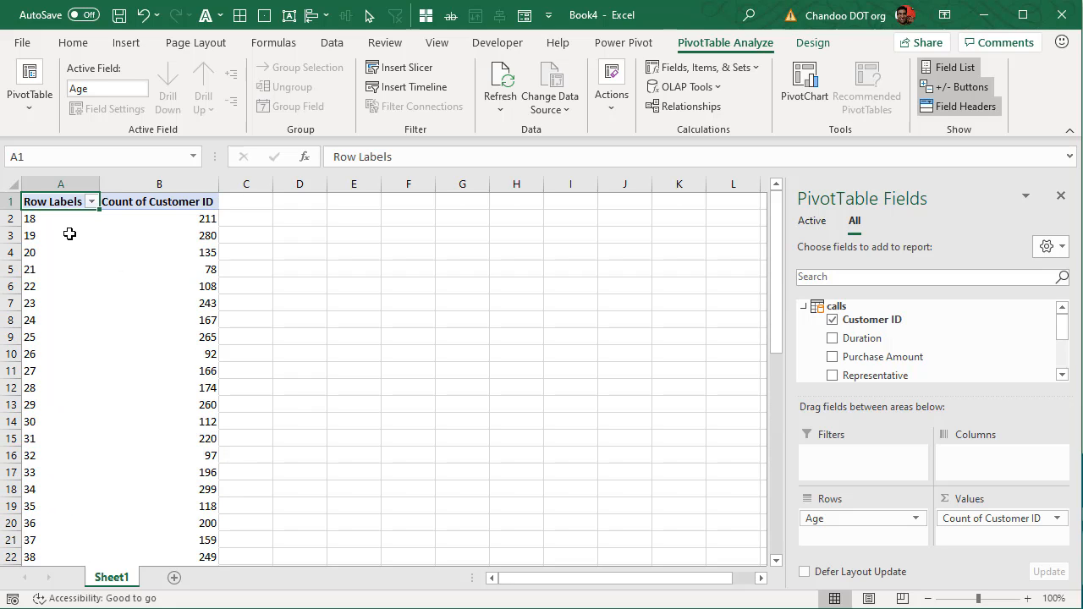
pyautogui.scroll(-12, 56, 318)
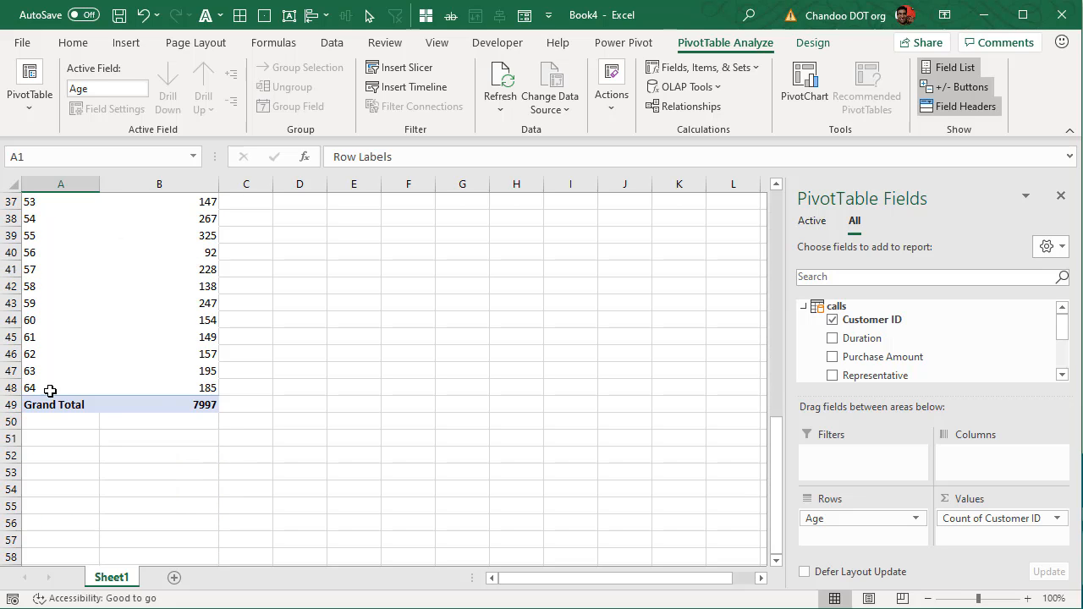
pyautogui.click(205, 389)
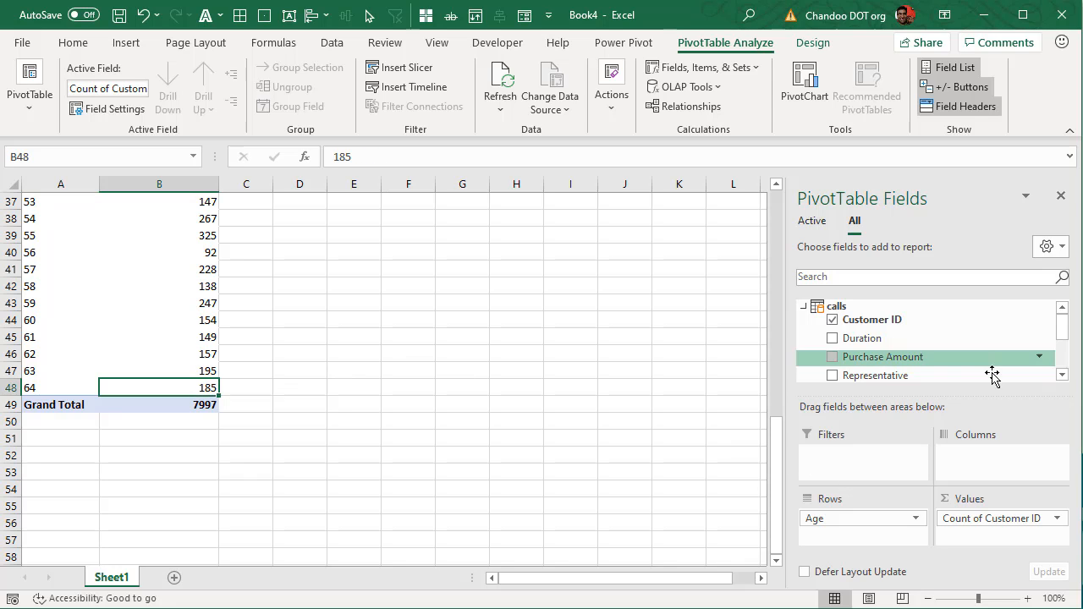
# Step: Add Sum of Purchase Amount per age, then minimize Excel to reveal the Adv. Pivot Tricks folder
pyautogui.moveTo(974, 363); pyautogui.dragTo(973, 533)
pyautogui.scroll(12, 273, 389)
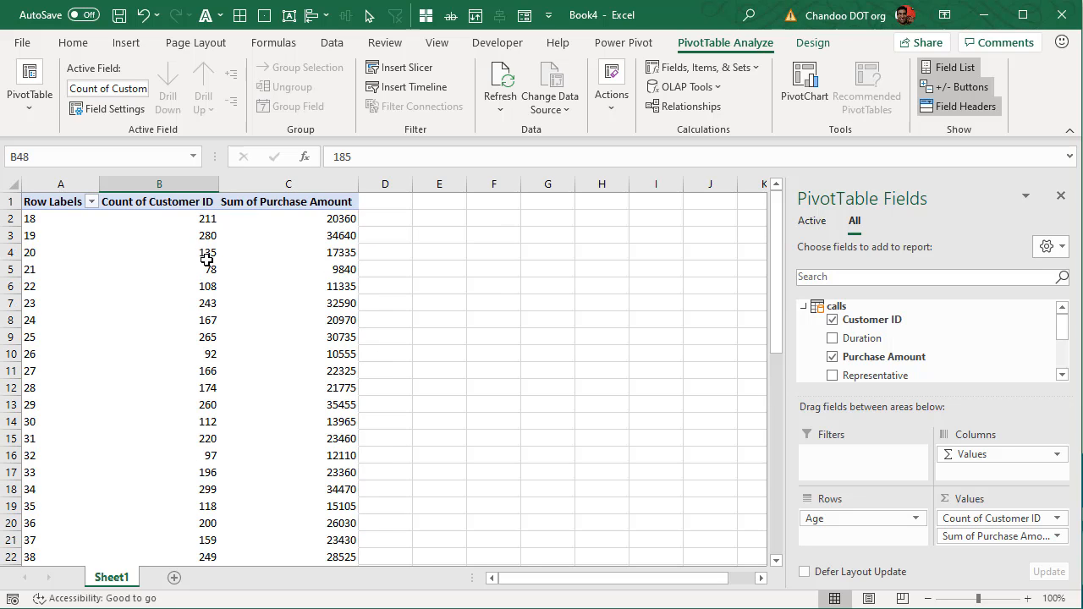
pyautogui.scroll(-7, 194, 346)
pyautogui.scroll(7, 194, 349)
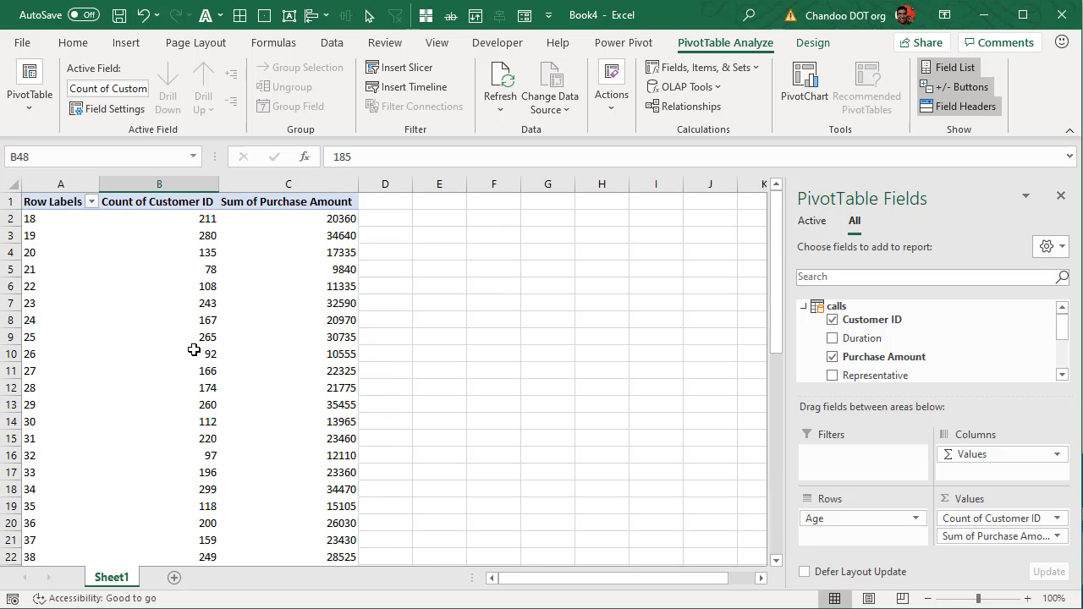
pyautogui.click(459, 310)
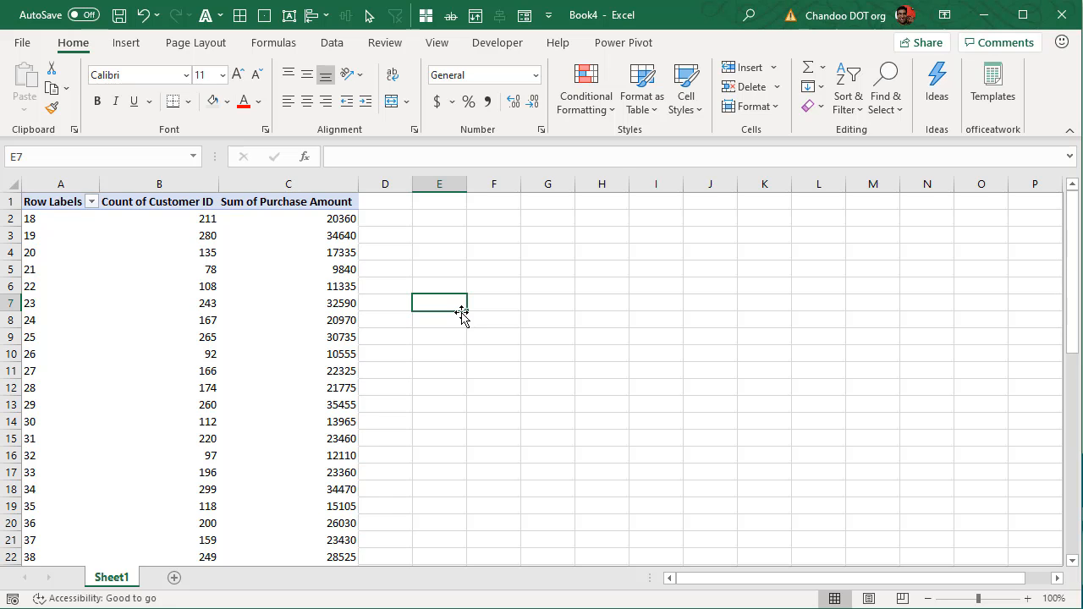
pyautogui.click(984, 16)
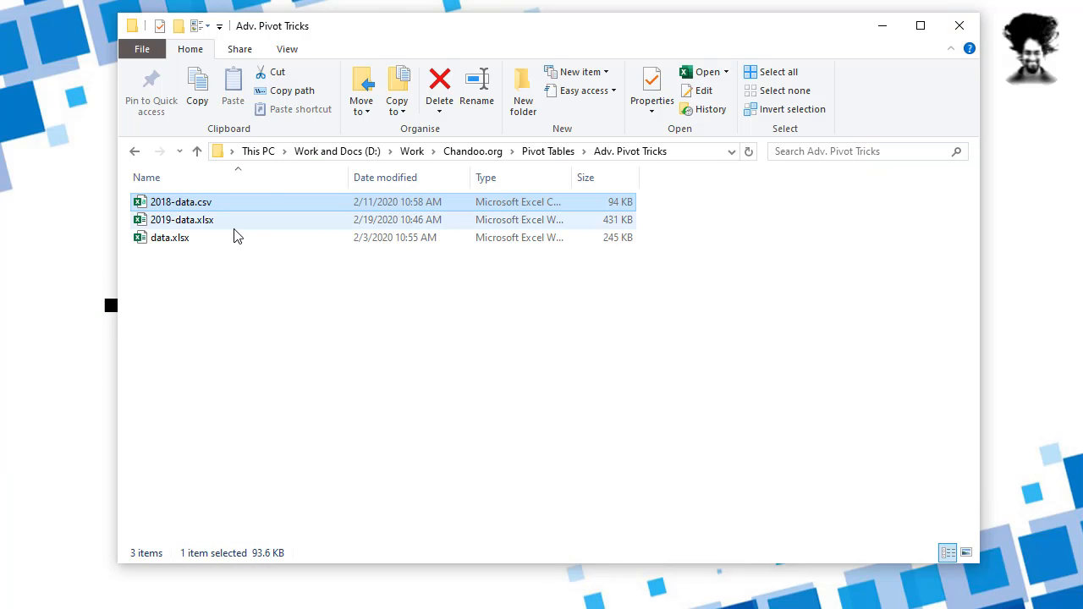